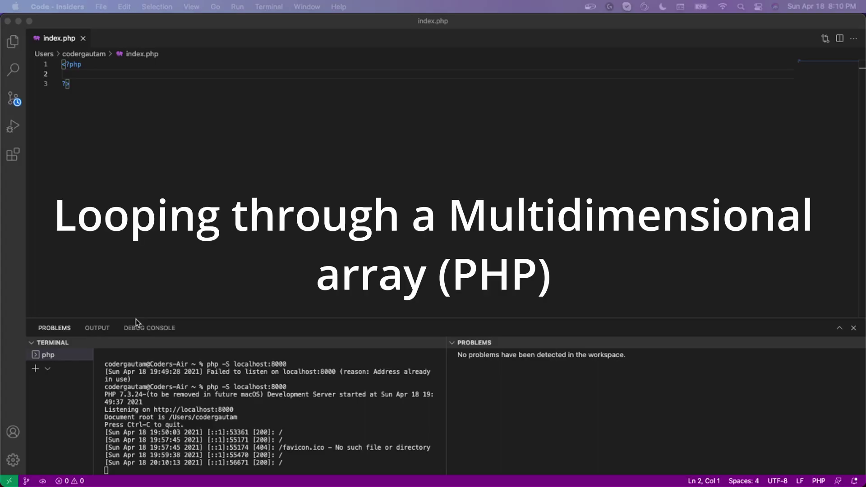
- Start $multi_array = array( on line 2 with a first row of "1", "2", "3"
click(125, 78)
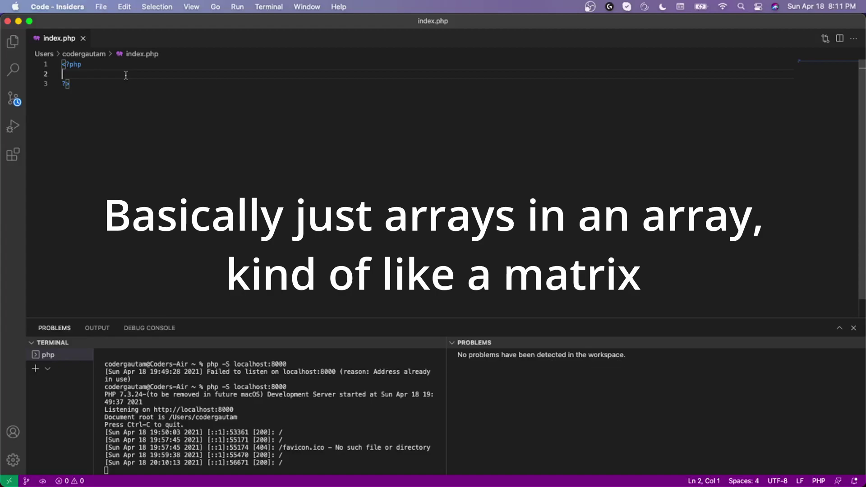
key(Up)
key(Down)
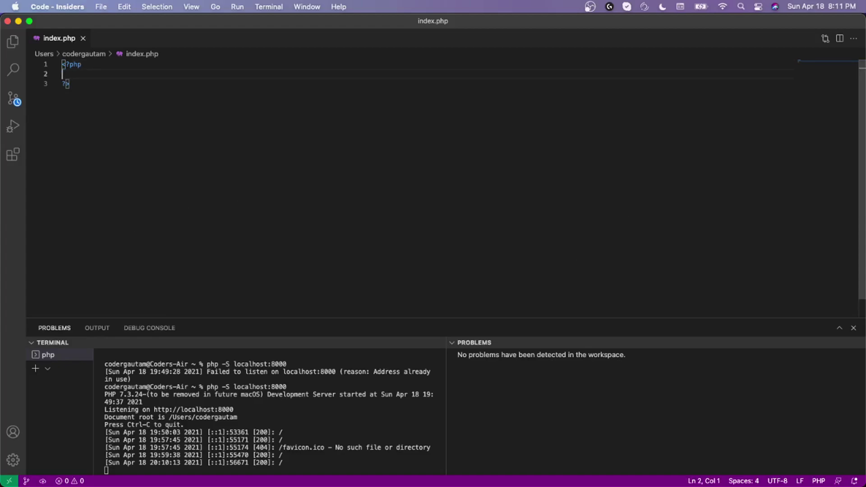
text(a)
key(BackSpace)
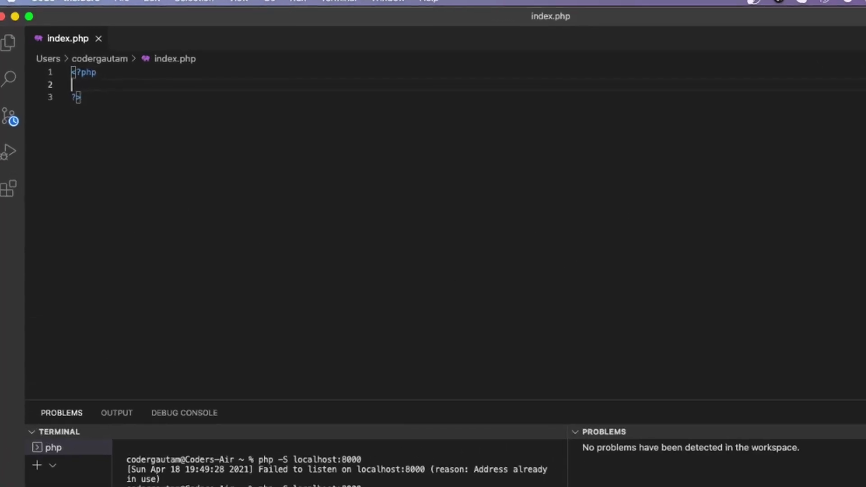
text($m)
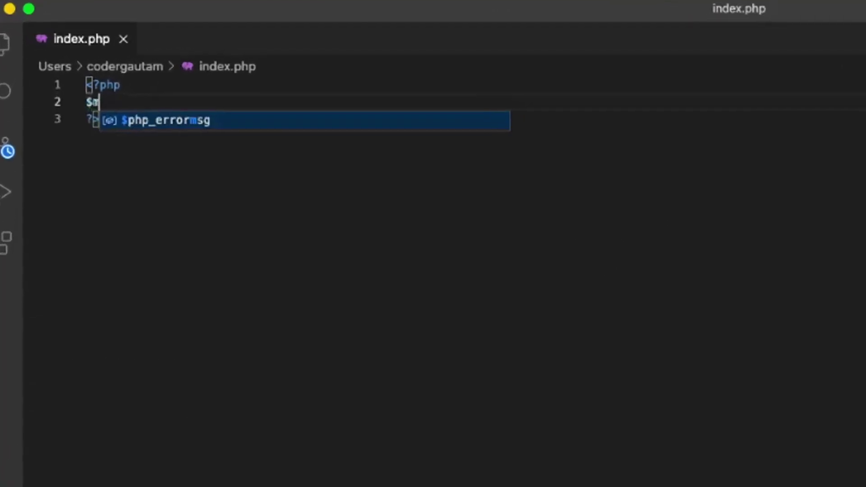
text(ulti_)
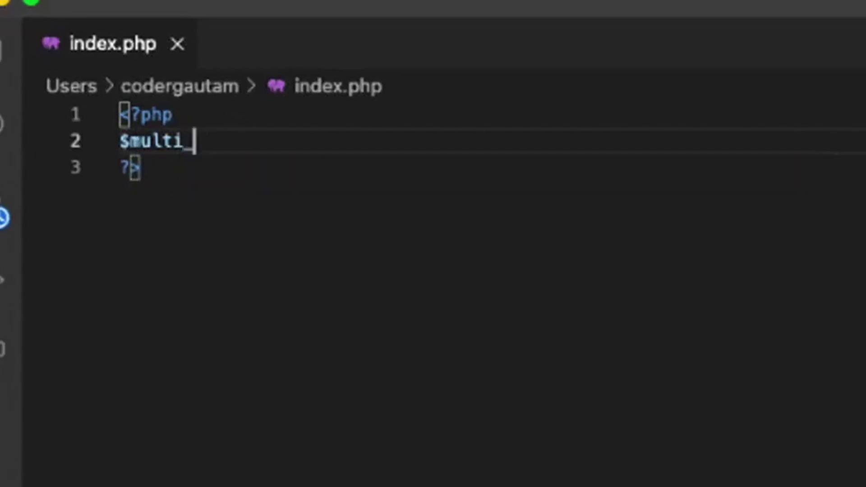
text(array = )
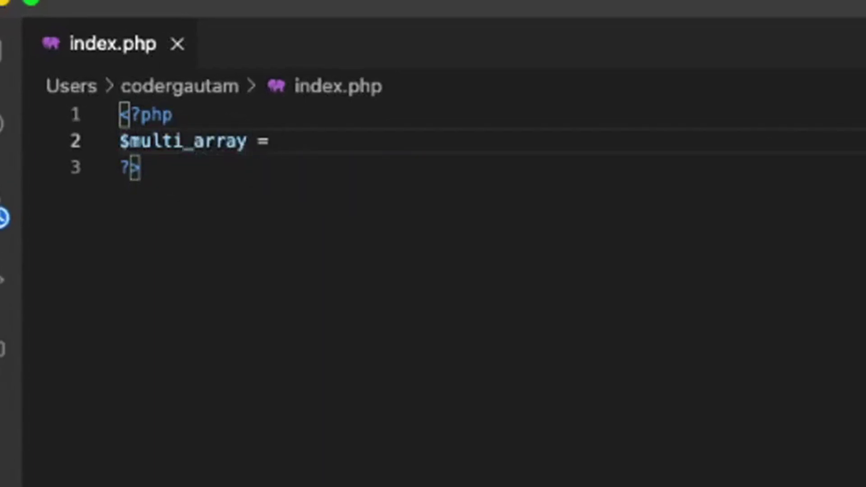
text(array()
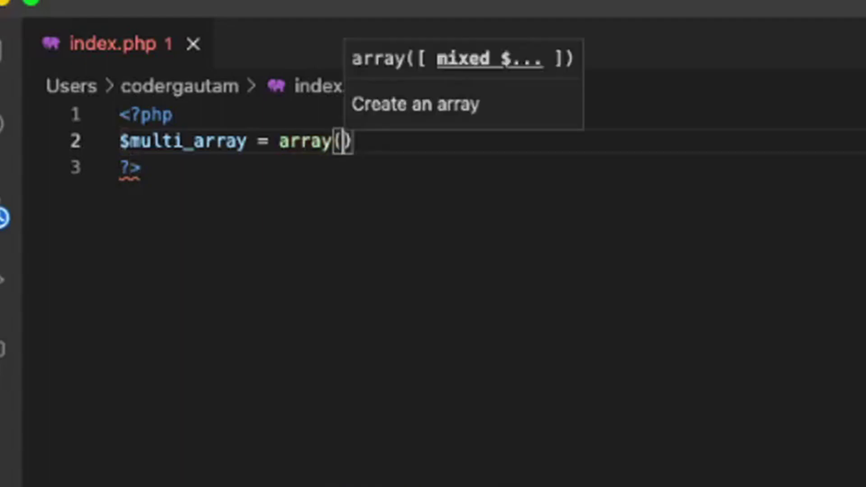
key(Return)
key(Return)
key(BackSpace)
key(BackSpace)
key(Tab)
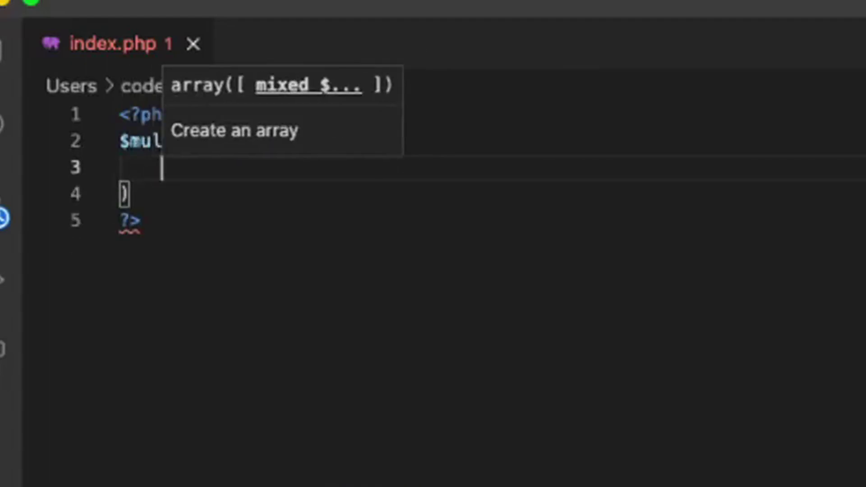
text(an)
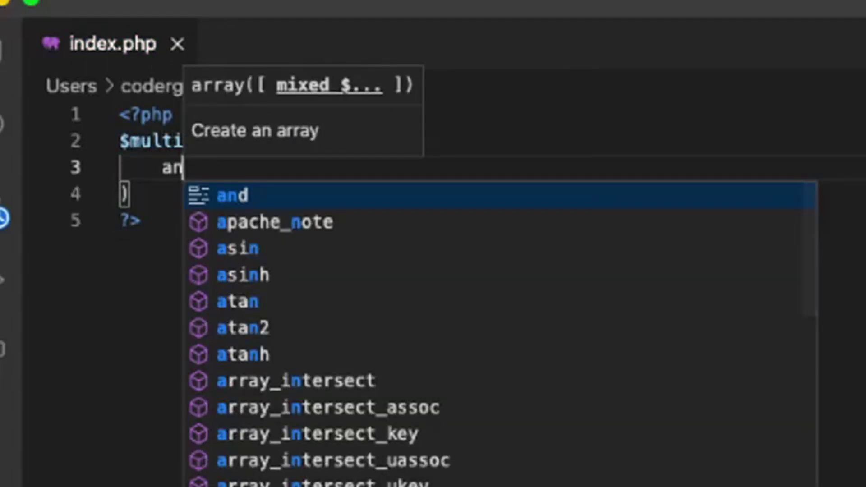
key(BackSpace)
key(BackSpace)
text(array)
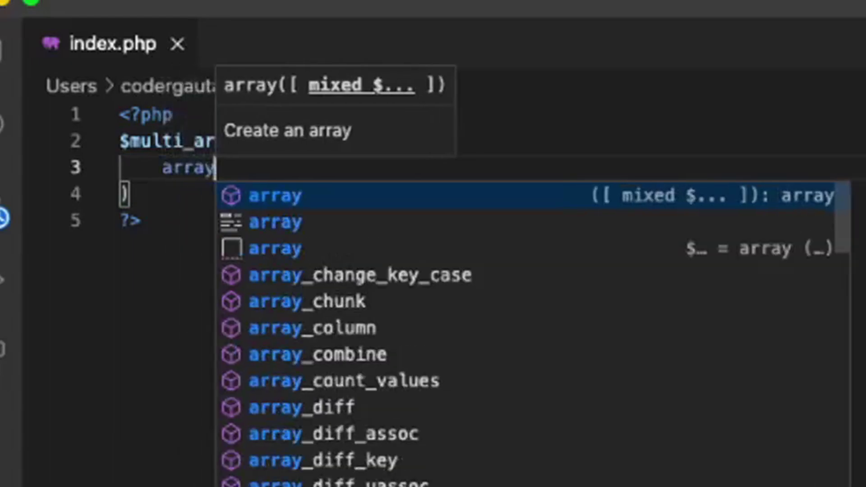
text(("1" ,)
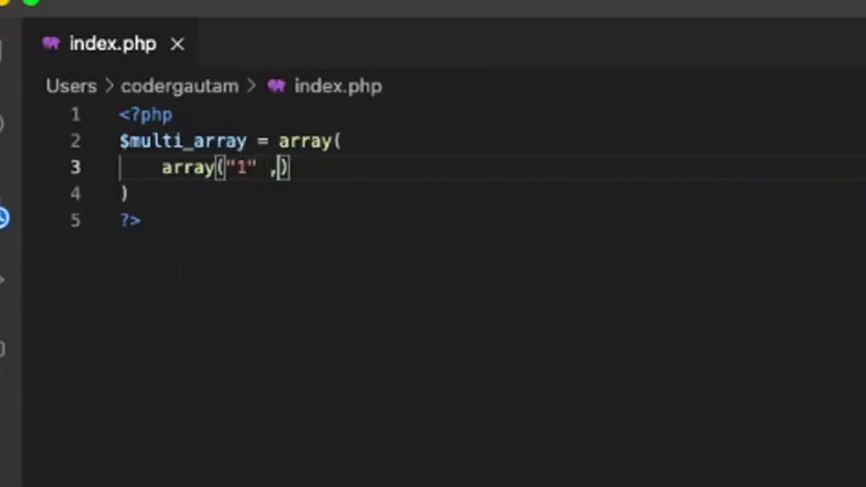
key(BackSpace)
text(, "2",)
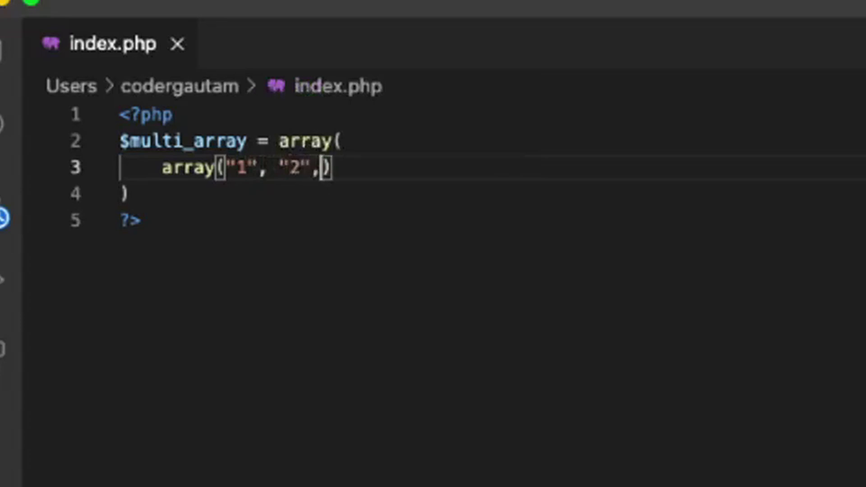
text( "3)
key(BackSpace)
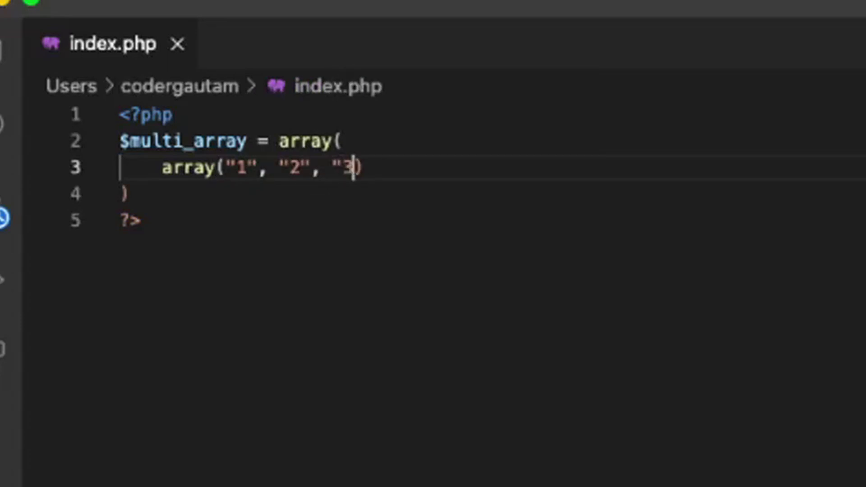
text("),)
- Add the second and third "1", "2", "3" rows to $multi_array
key(Return)
text(arr)
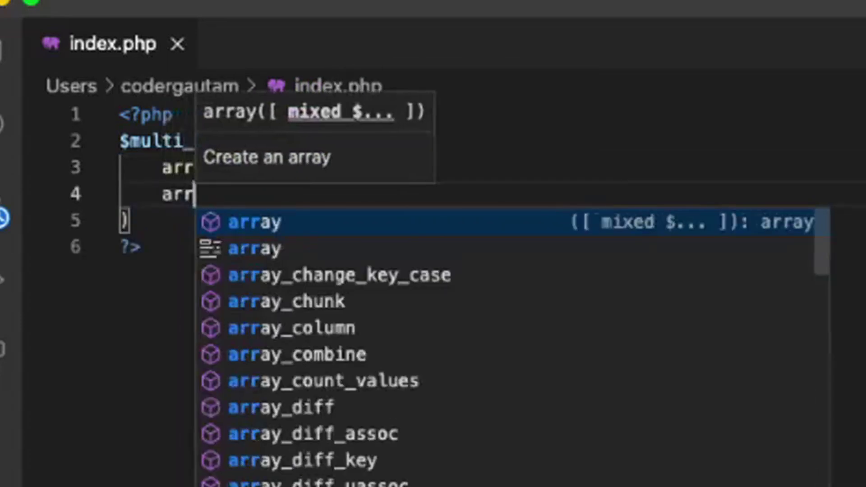
text(ay("1",)
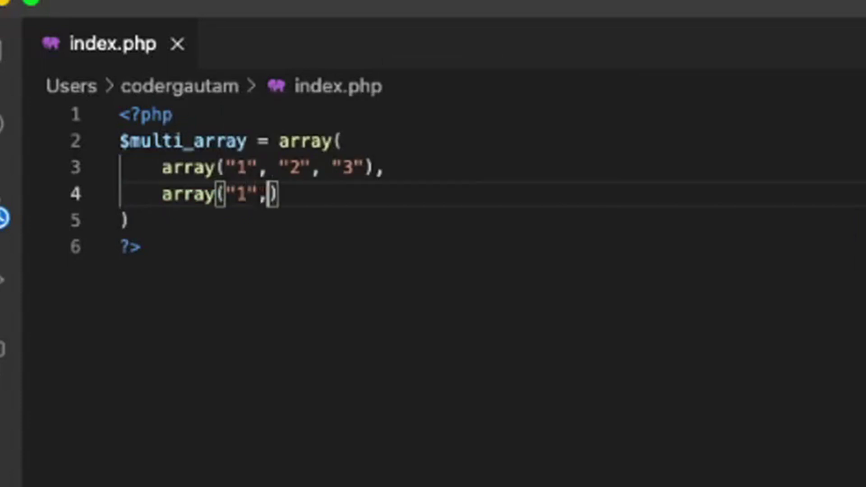
text("2")
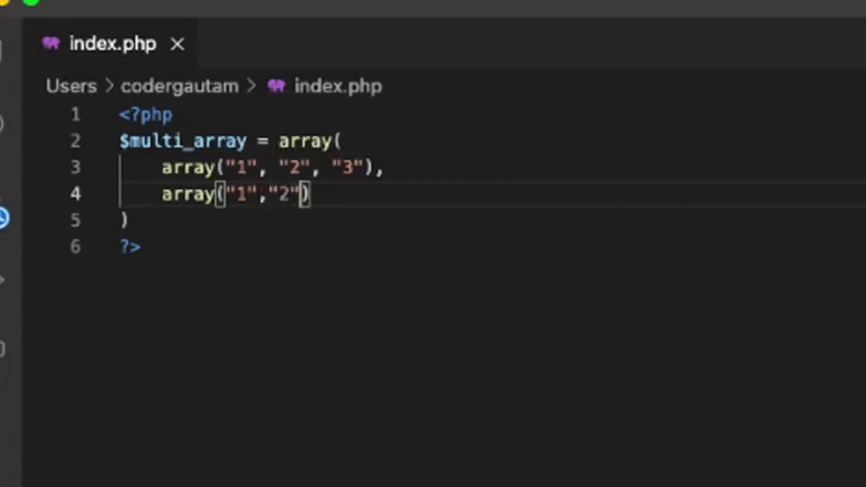
text(, ")
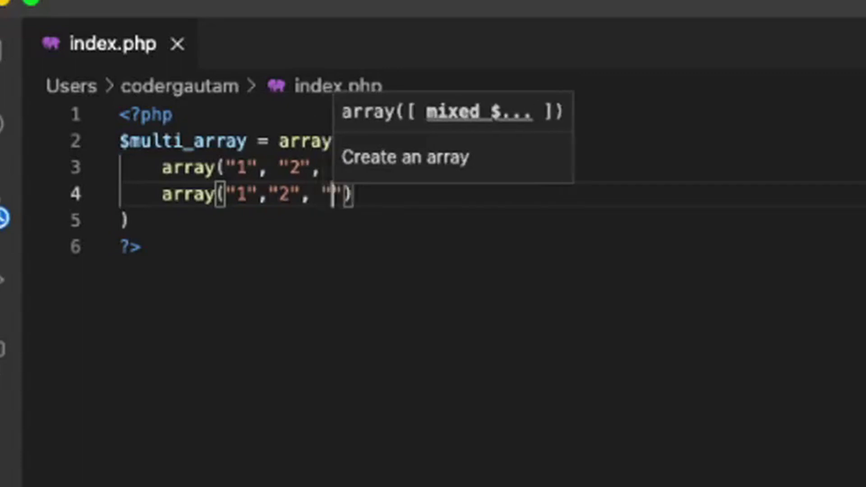
text(3")
text().)
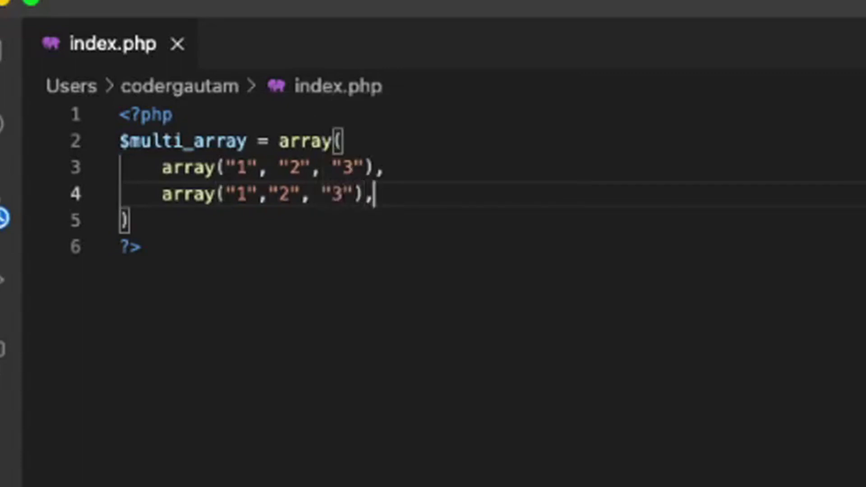
key(Return)
text(array)
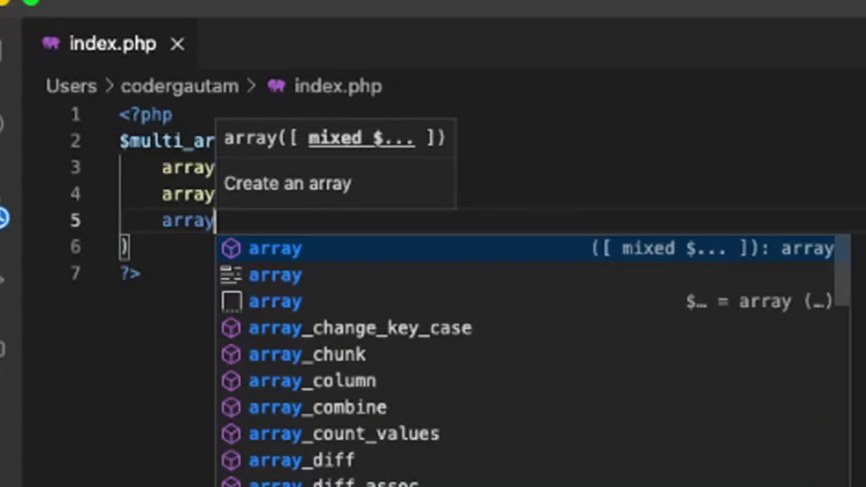
text(("1")
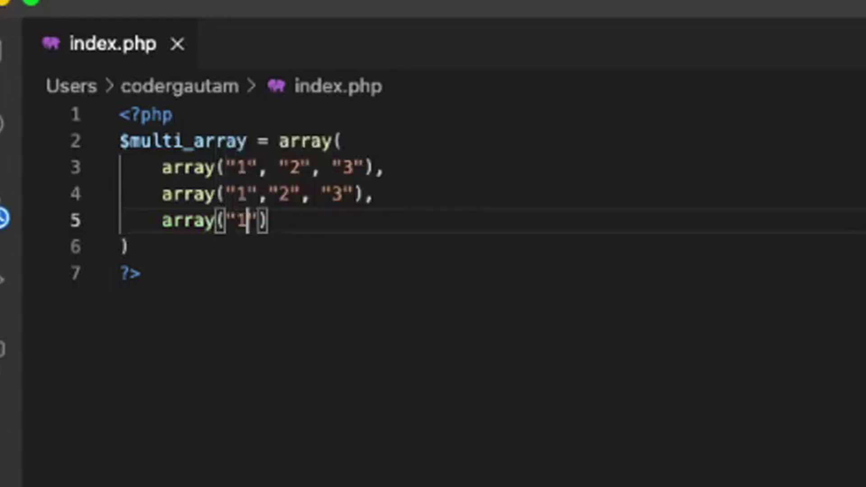
text(, ")
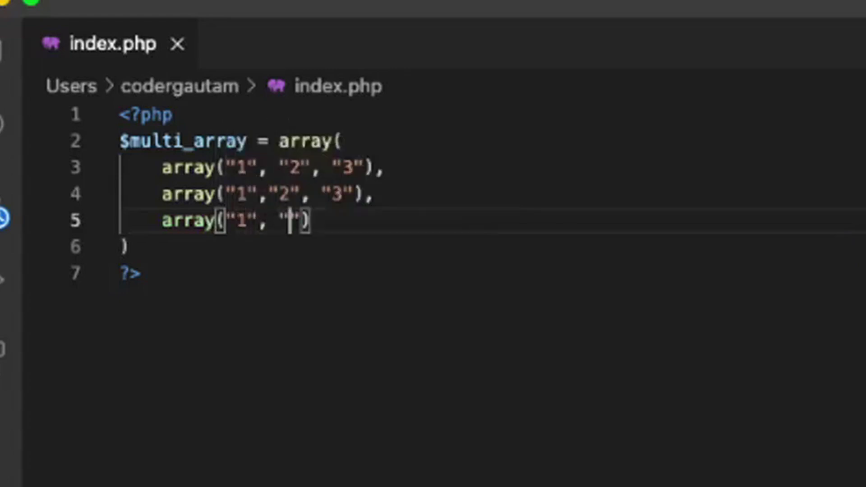
text(2")
text(, ")
key(Return)
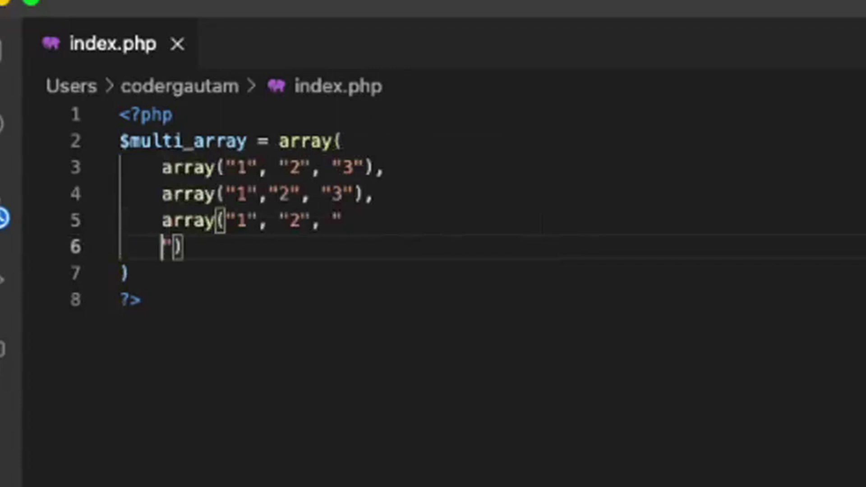
key(BackSpace)
text(3)
click(441, 273)
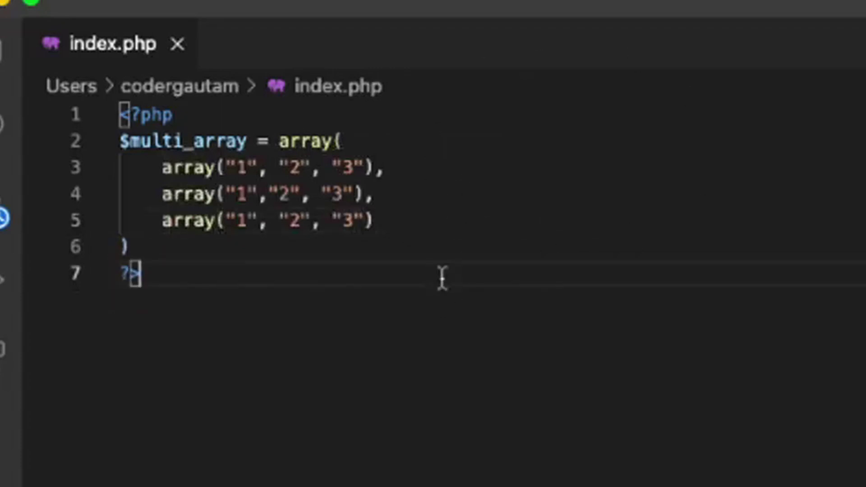
- Insert two empty lines below the $multi_array declaration, just above ?>
click(456, 220)
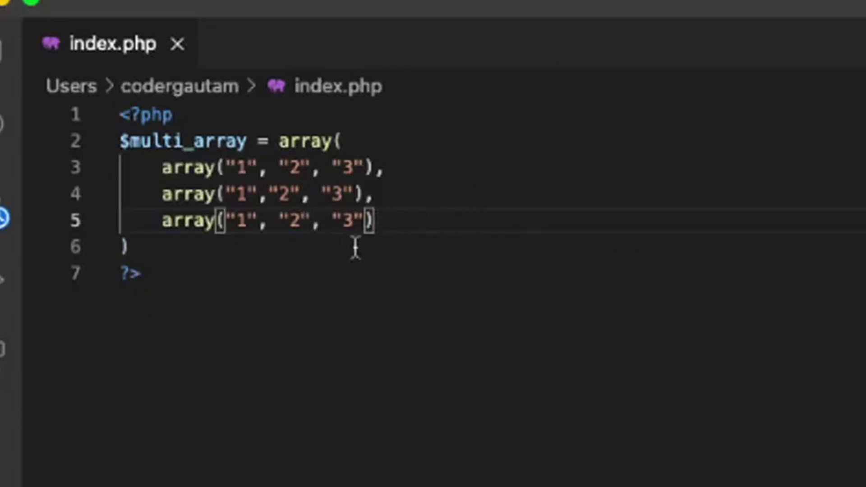
drag(354, 245, 101, 152)
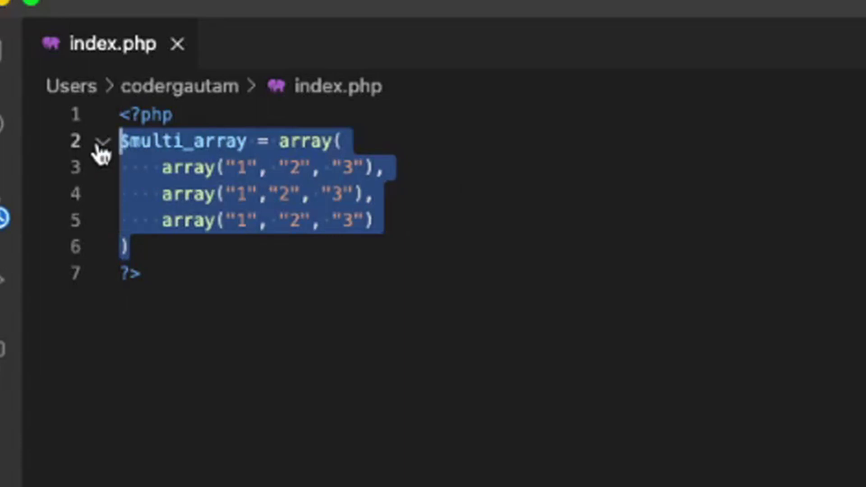
click(344, 242)
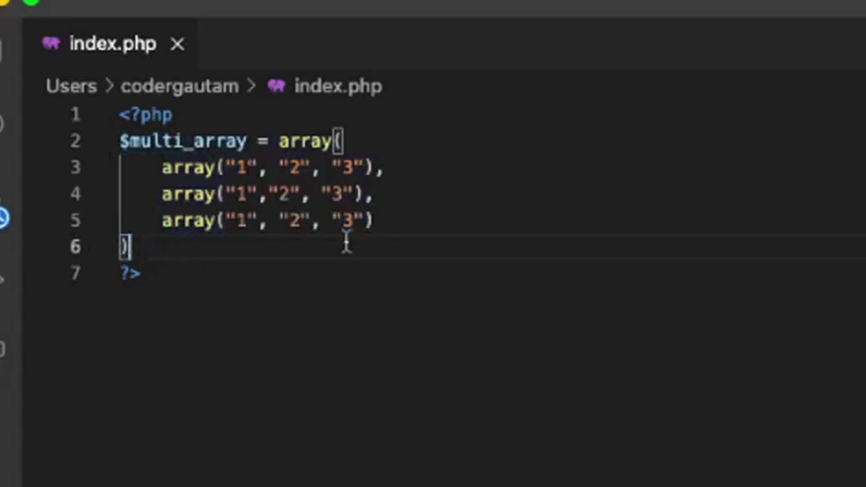
click(237, 168)
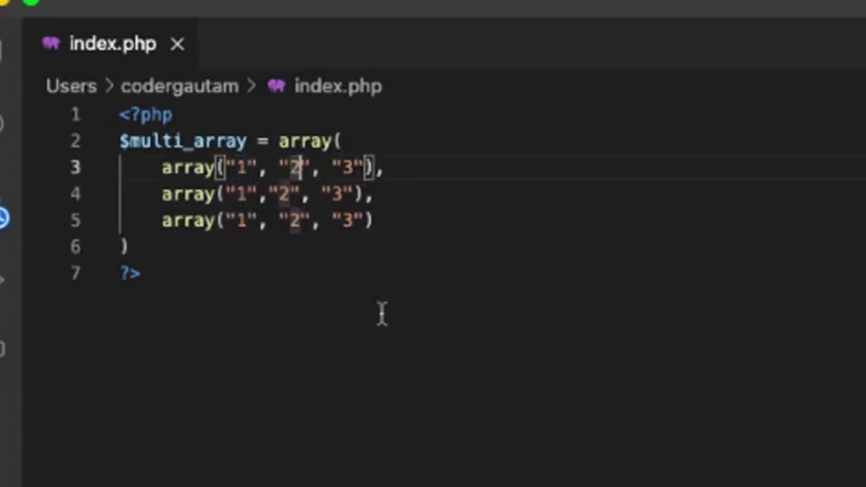
click(180, 276)
key(Up)
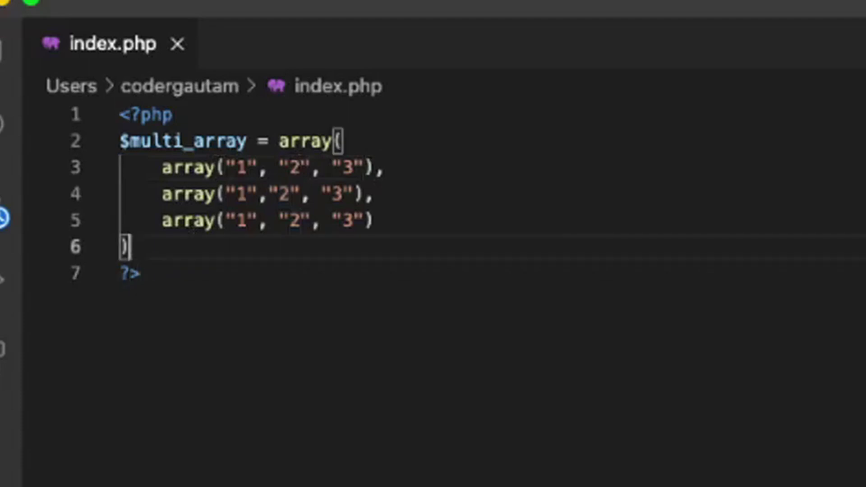
key(Return)
key(Return)
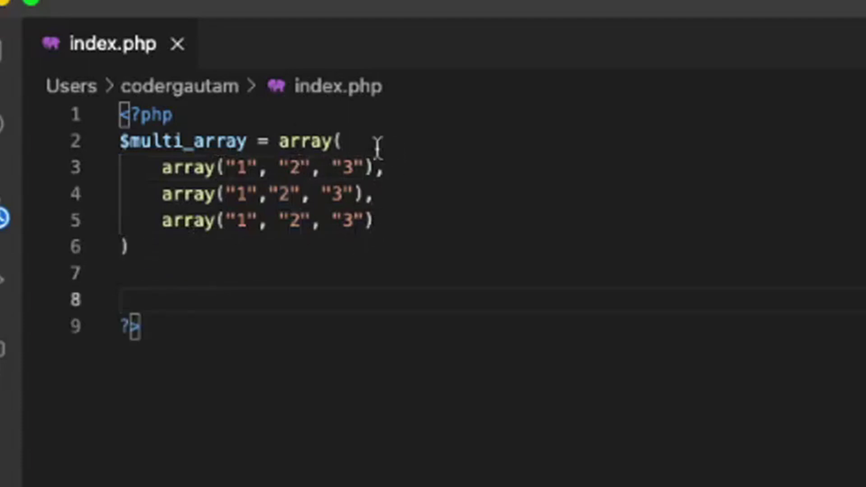
mouse_move(367, 142)
mouse_down()
mouse_move(152, 115)
mouse_move(128, 141)
mouse_up()
click(345, 141)
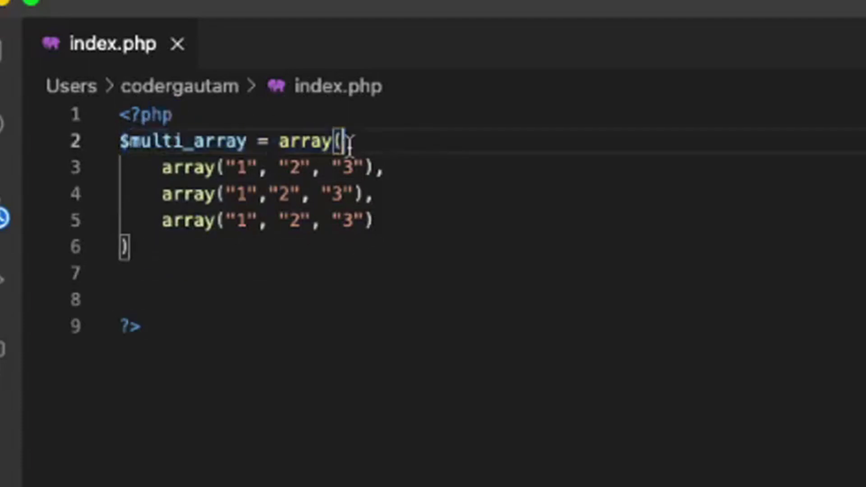
- Insert a foreach snippet on line 8 that loops over $multi_array
click(136, 300)
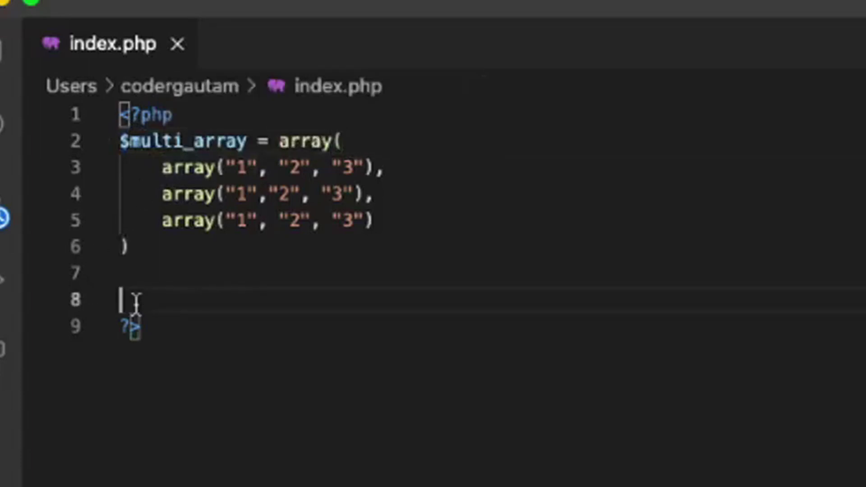
text(foreac)
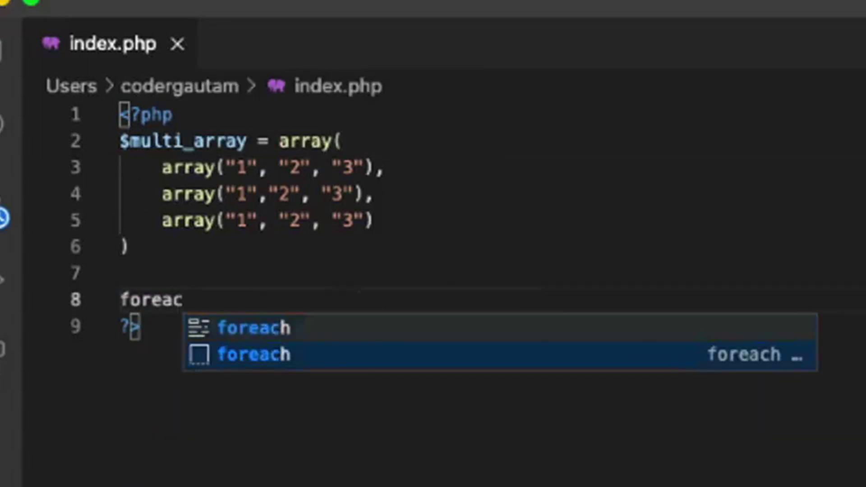
key(Return)
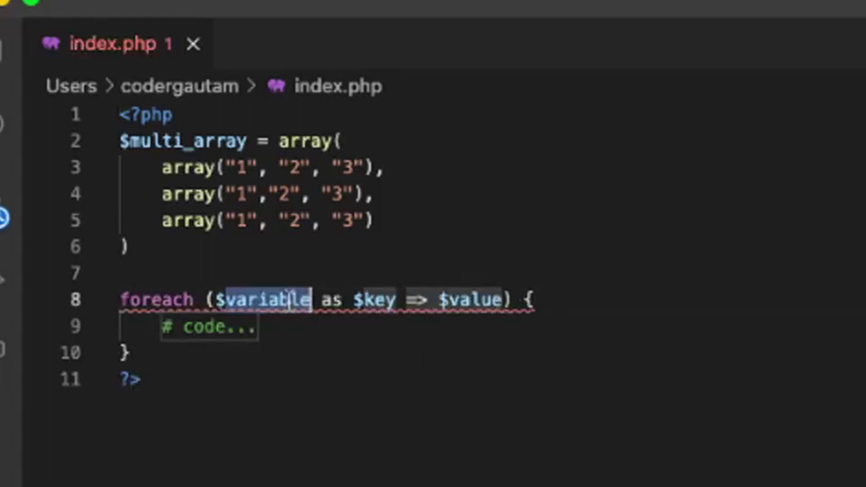
triple_click(290, 300)
double_click(289, 299)
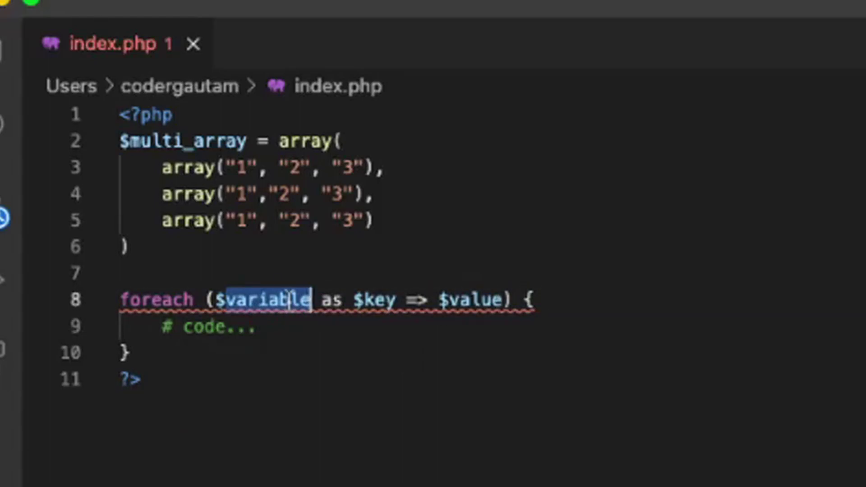
text($mu)
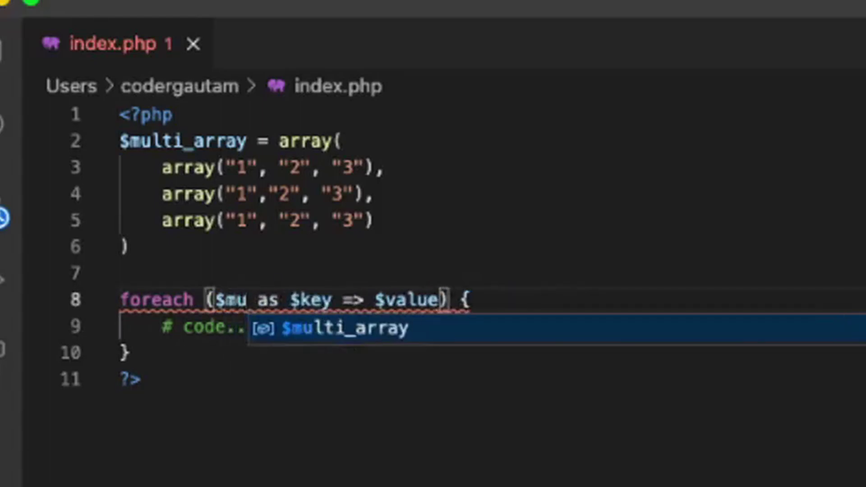
key(Return)
- End the array declaration with a semicolon and delete the loop's # code... placeholder
click(280, 244)
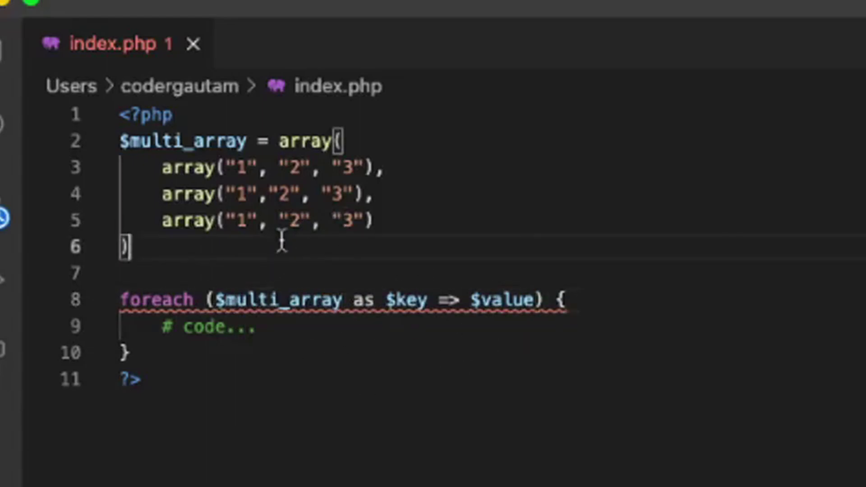
text(;)
click(290, 360)
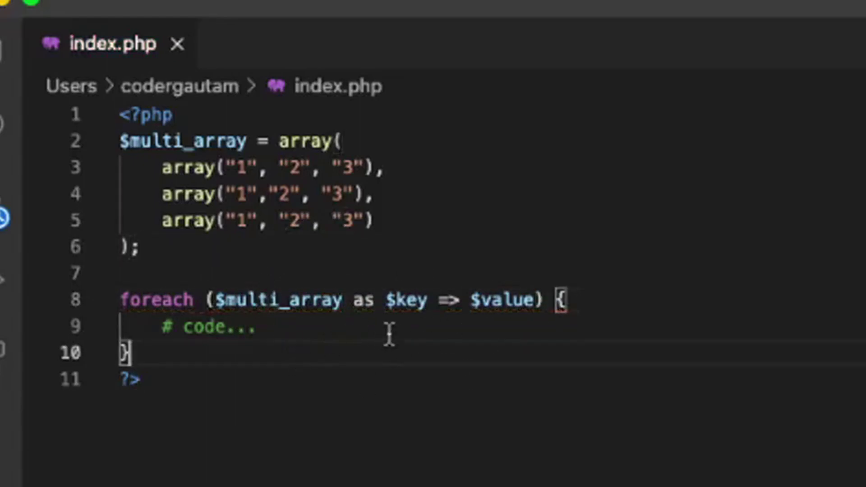
mouse_move(386, 331)
mouse_down()
mouse_move(184, 300)
mouse_move(161, 326)
mouse_up()
key(BackSpace)
key(BackSpace)
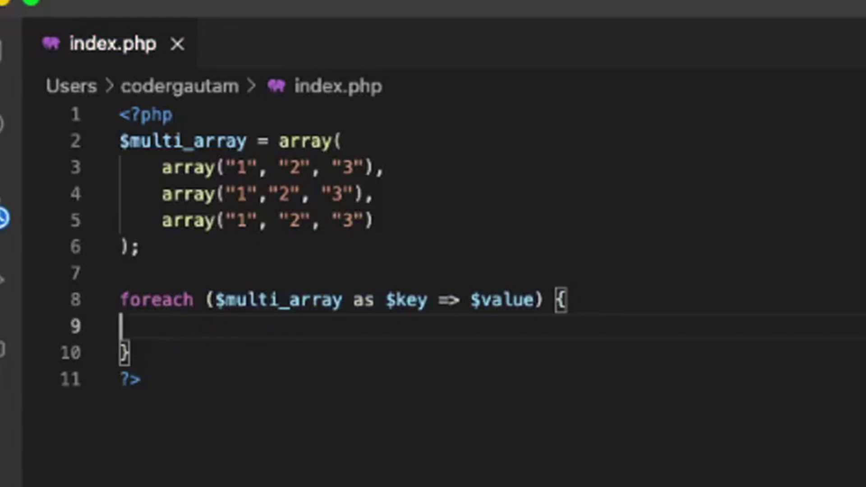
key(BackSpace)
key(Return)
- Rename the loop's $value to $array, giving $key => $array
double_click(516, 300)
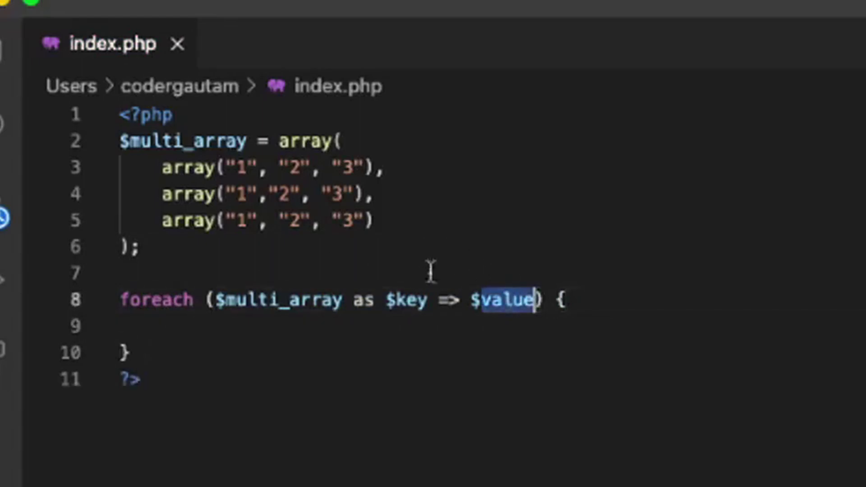
drag(391, 230, 99, 181)
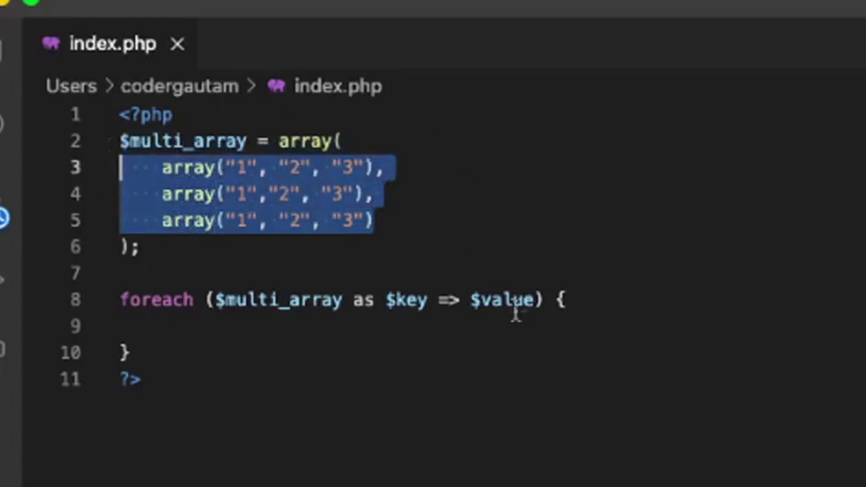
double_click(509, 300)
text(array)
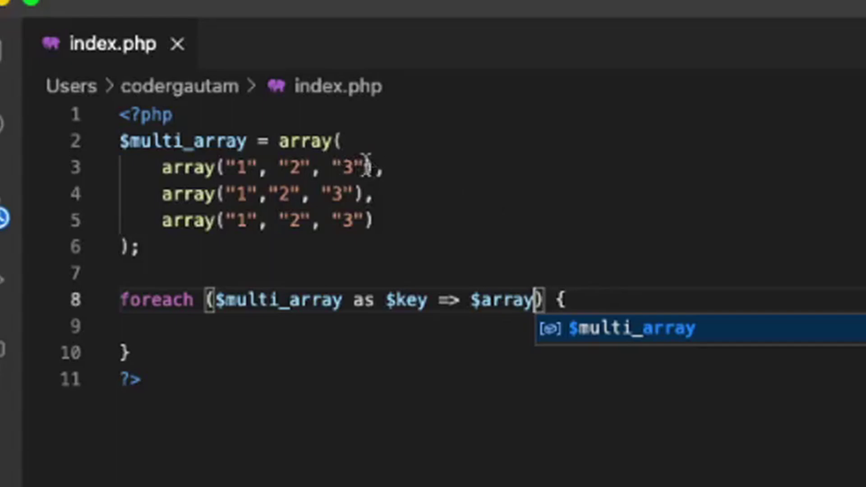
click(379, 168)
drag(378, 168, 140, 187)
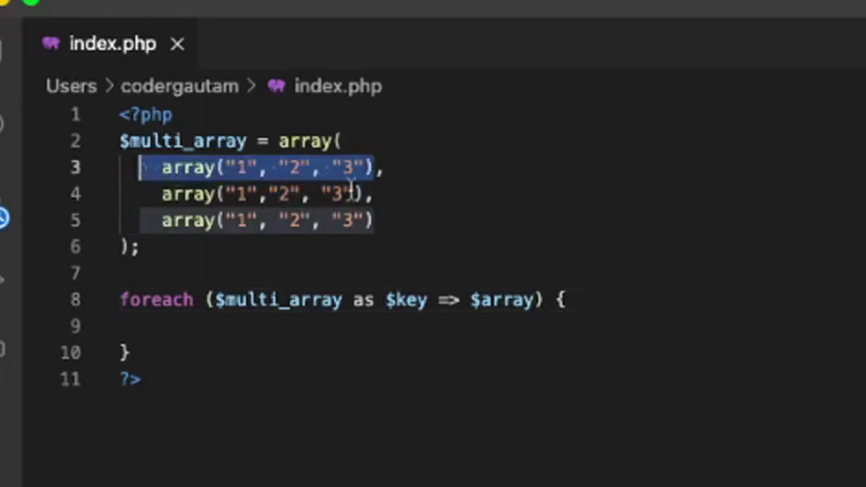
- Indent the empty line inside the outer loop to hold the inner loop
drag(367, 193, 132, 192)
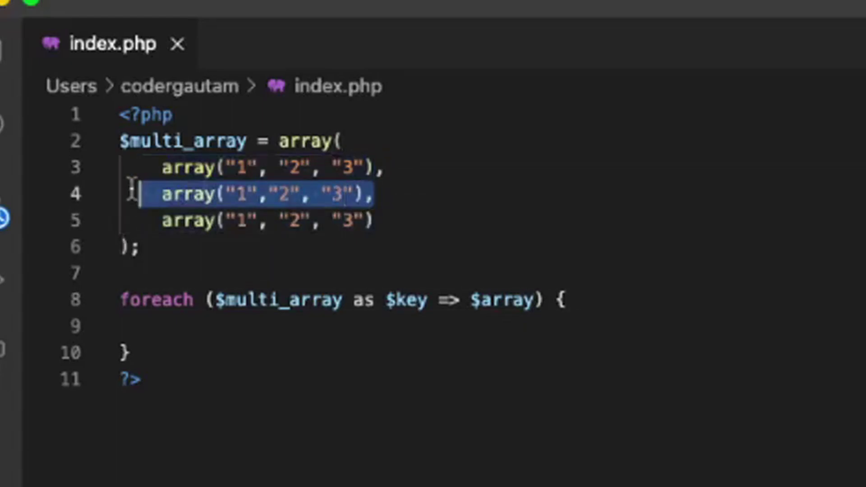
click(536, 324)
key(Tab)
text(fo)
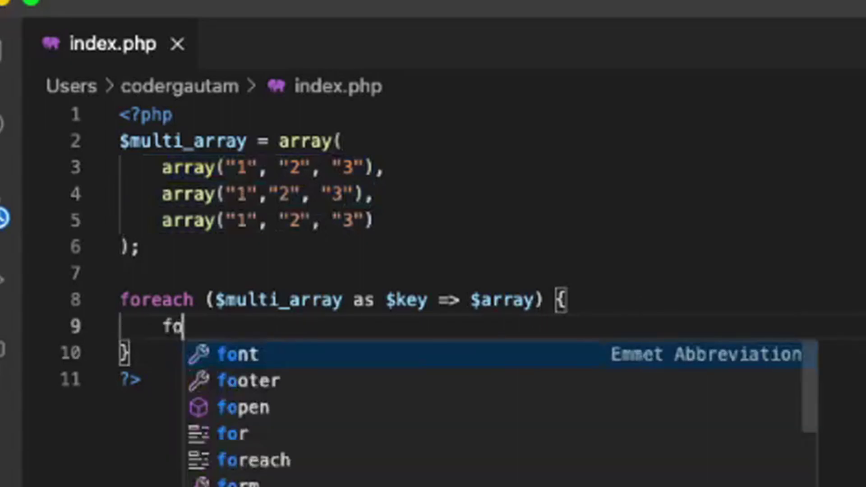
text(reach)
key(Escape)
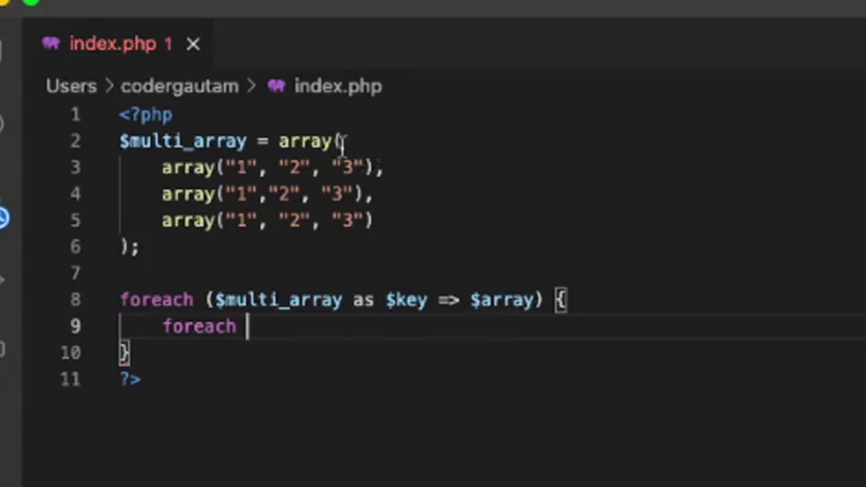
drag(343, 141, 81, 151)
click(381, 168)
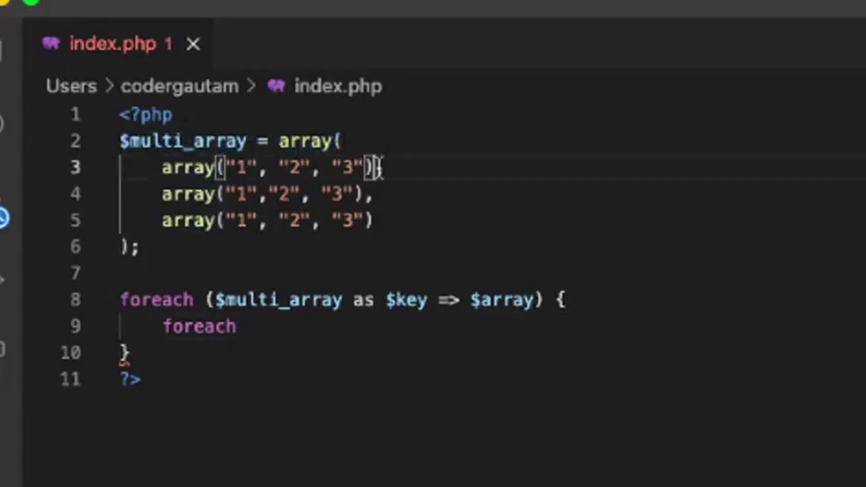
text(,)
drag(381, 169, 245, 170)
click(301, 354)
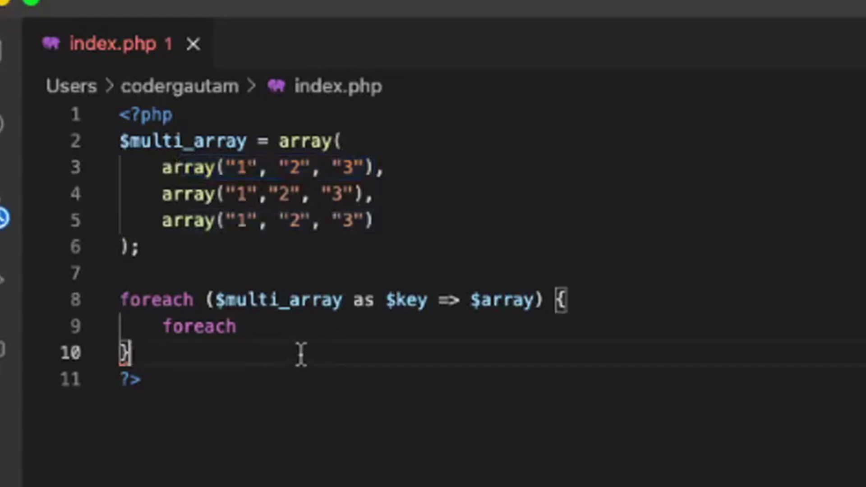
- Write the inner foreach ($array as $key2 => $value) header and open its body
click(323, 327)
text(()
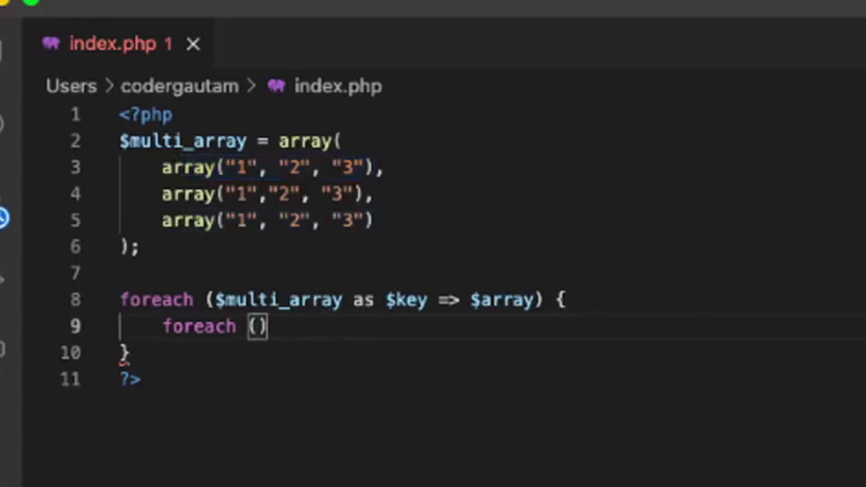
text($)
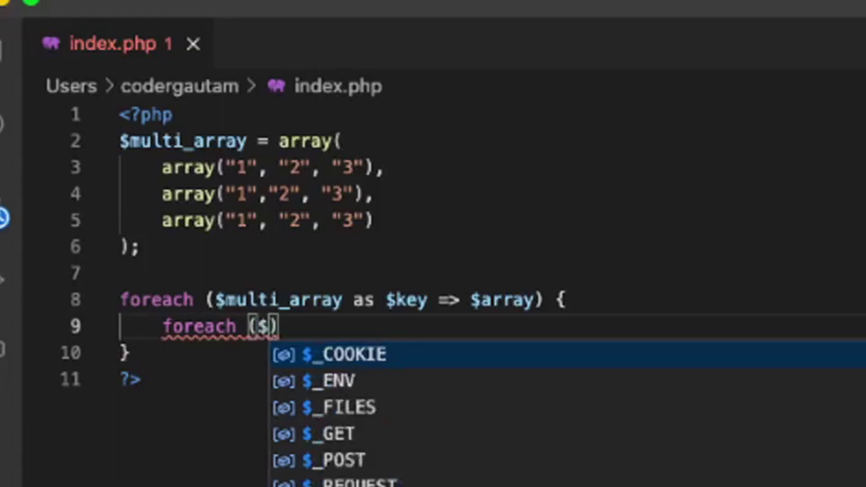
text(array )
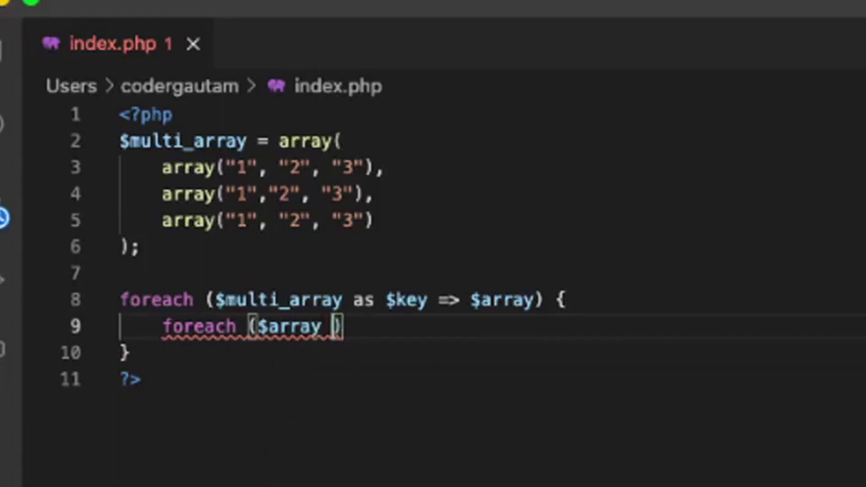
text(as $ke)
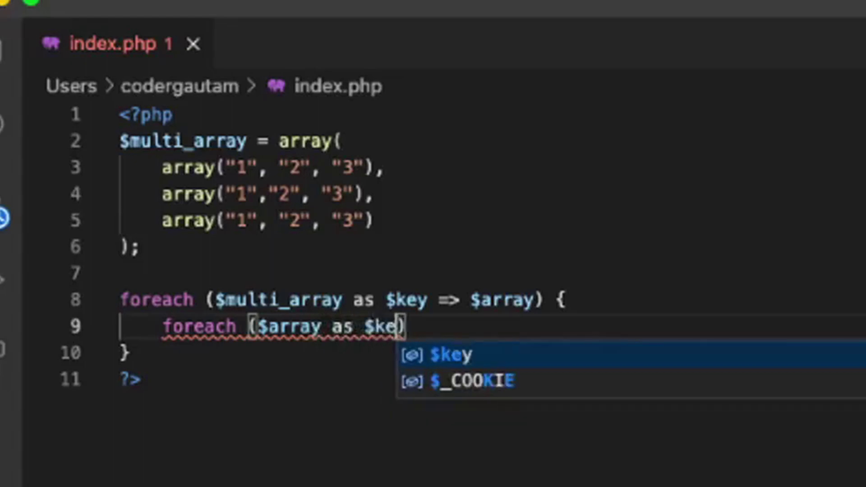
text(y2 =>)
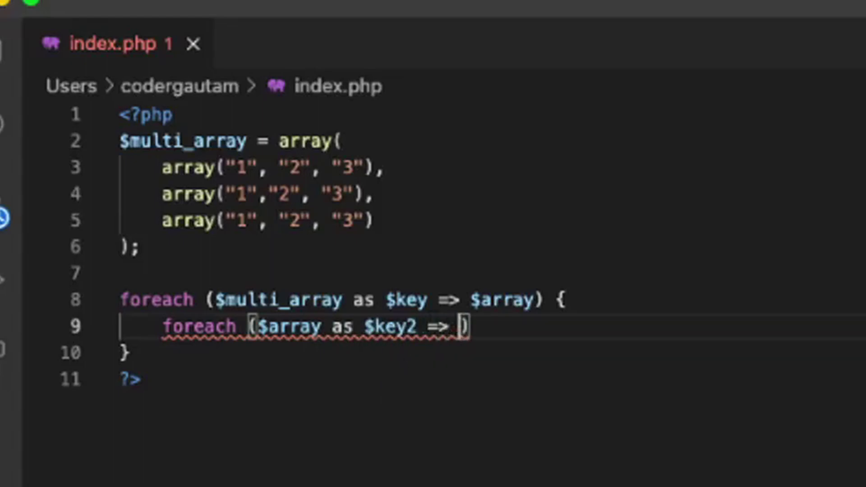
double_click(395, 318)
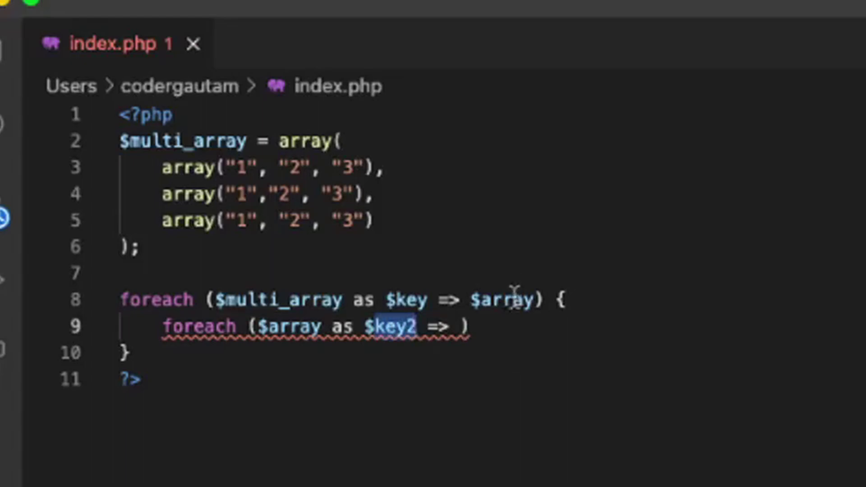
drag(374, 168, 161, 168)
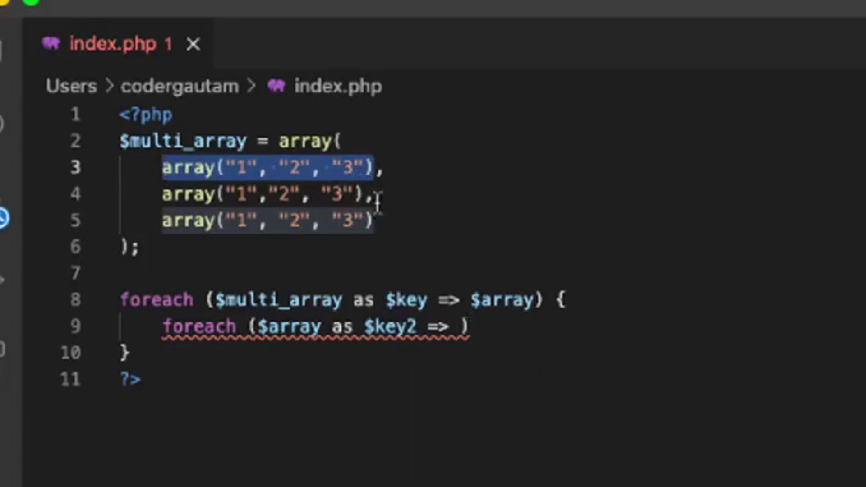
drag(374, 194, 236, 194)
click(361, 220)
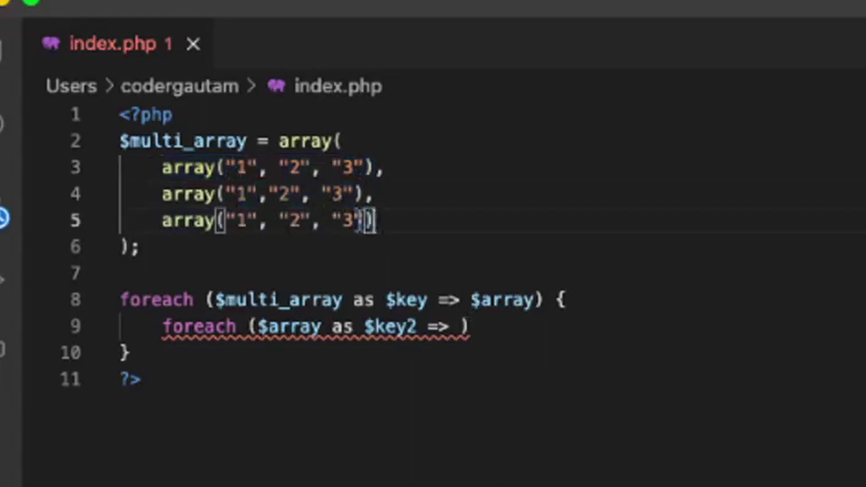
drag(97, 168, 97, 223)
click(217, 220)
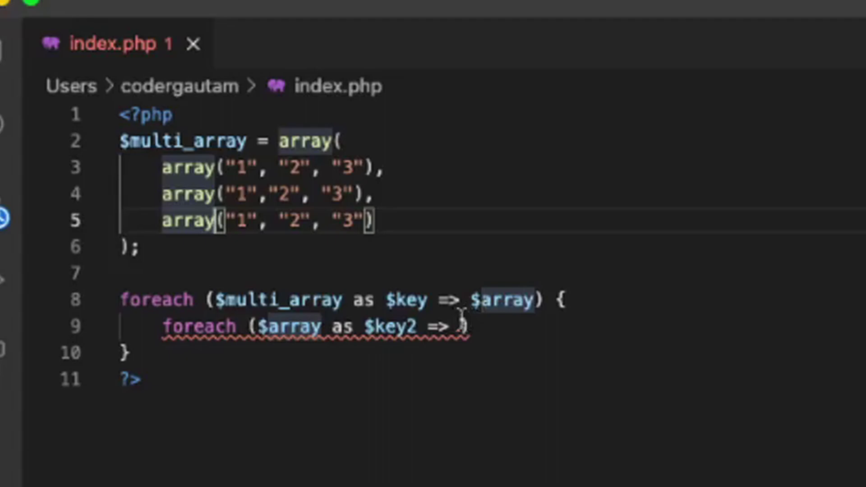
click(450, 326)
text($v)
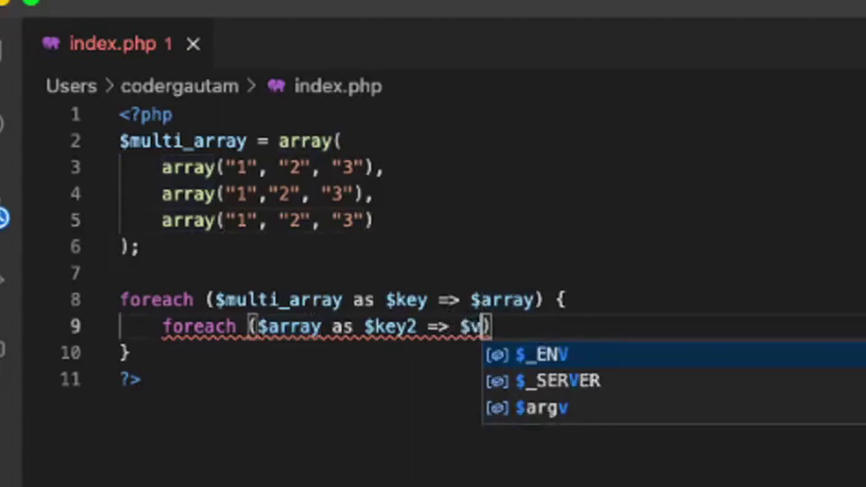
text(alue) {)
key(Return)
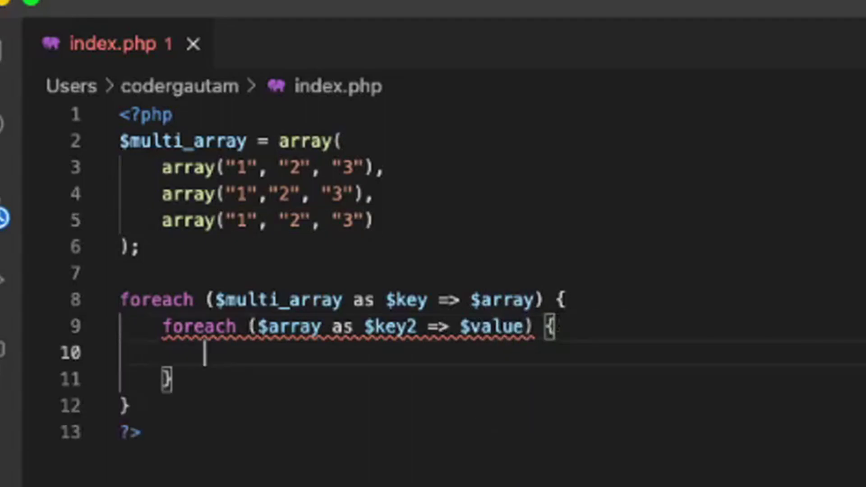
click(322, 168)
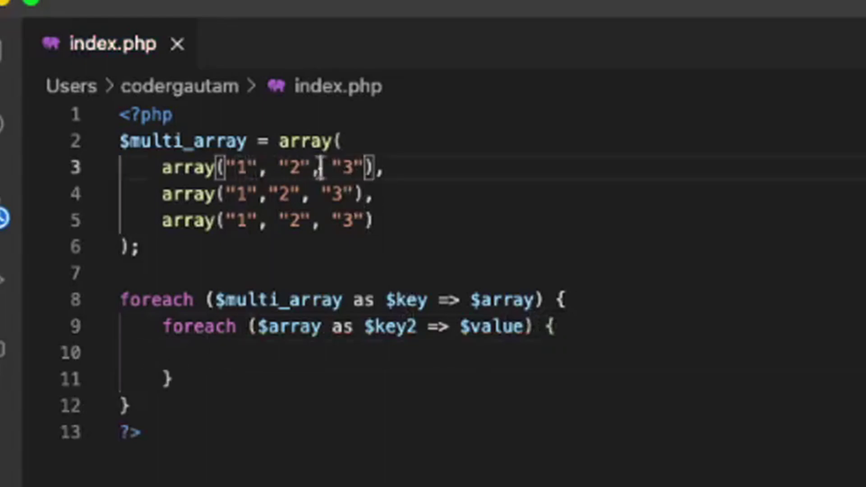
click(447, 363)
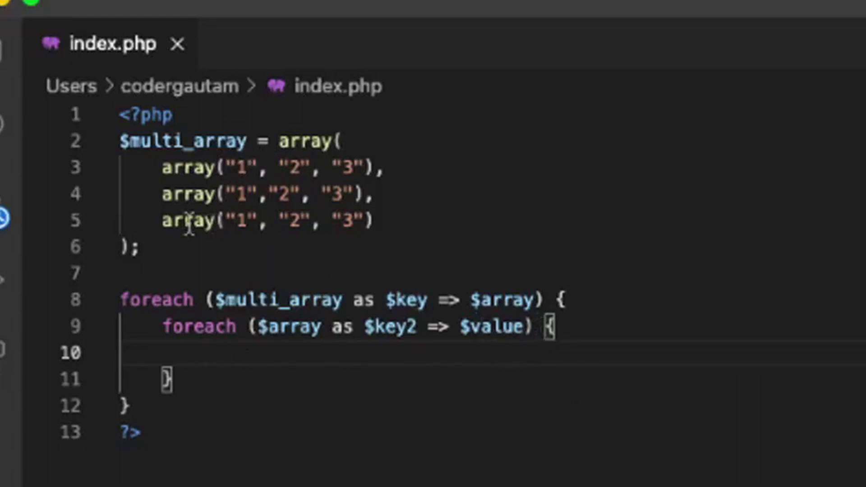
drag(140, 247, 97, 151)
click(407, 363)
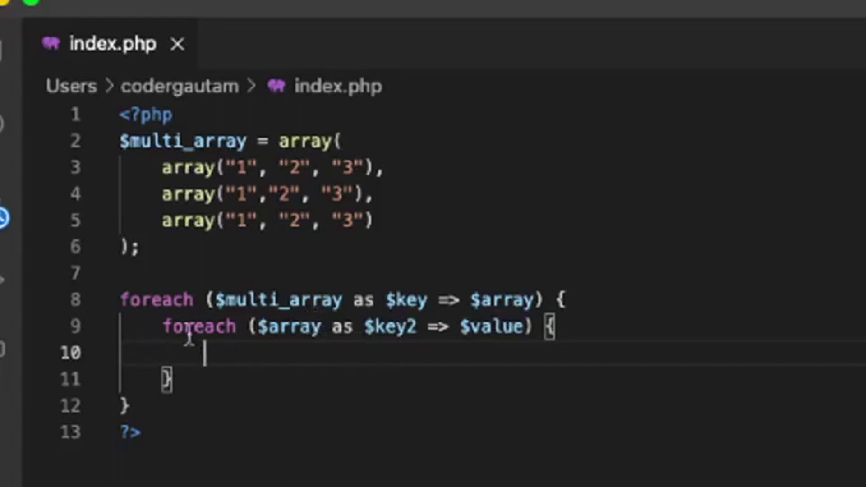
text(x)
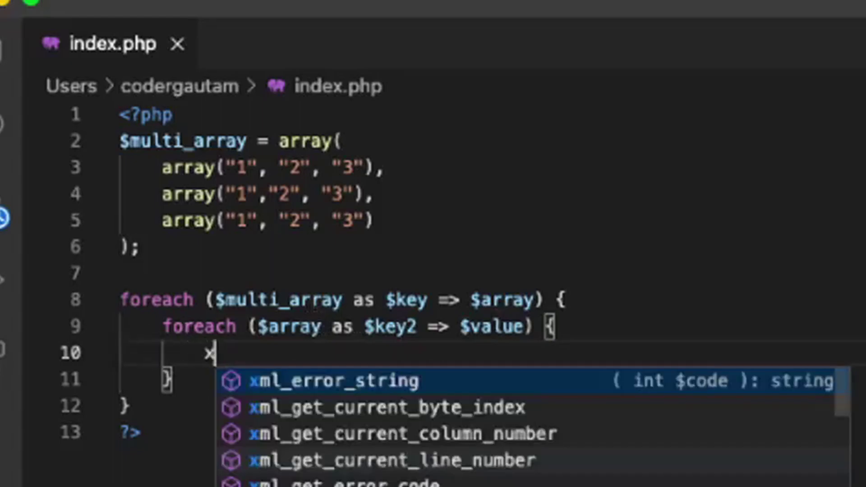
- Write echo $value . "<br>"; as the inner loop body on line 10
key(BackSpace)
text(echo )
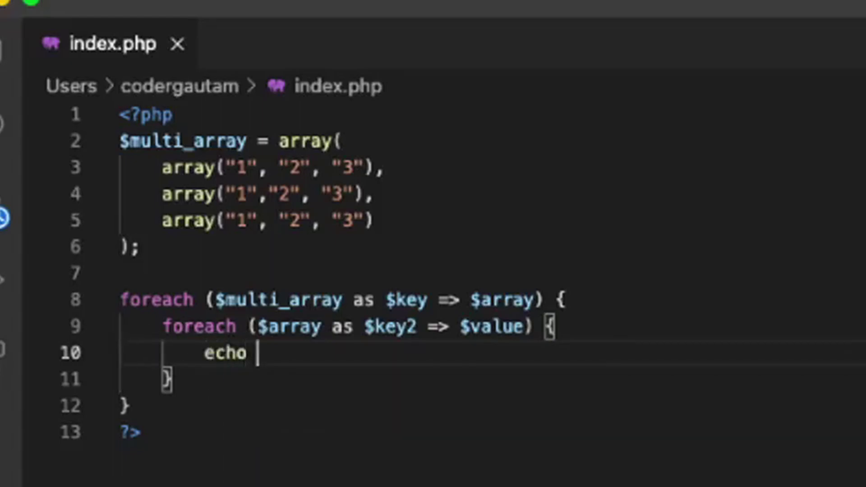
text(")
key(BackSpace)
text($)
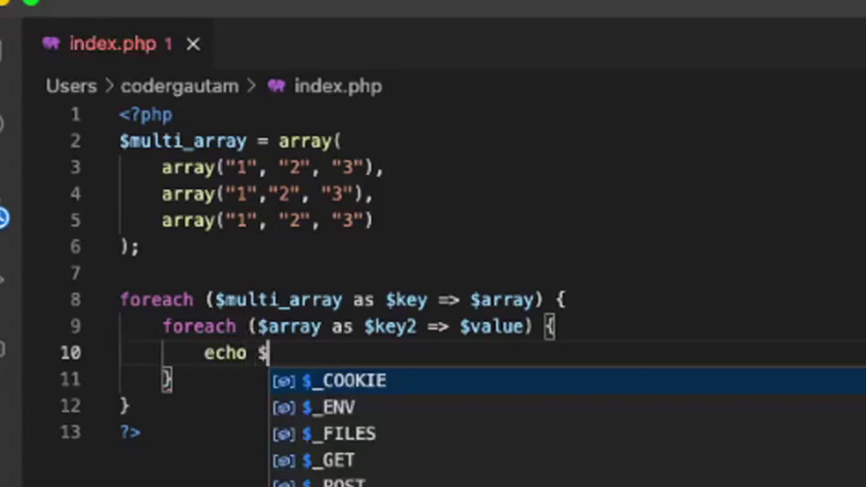
text(value)
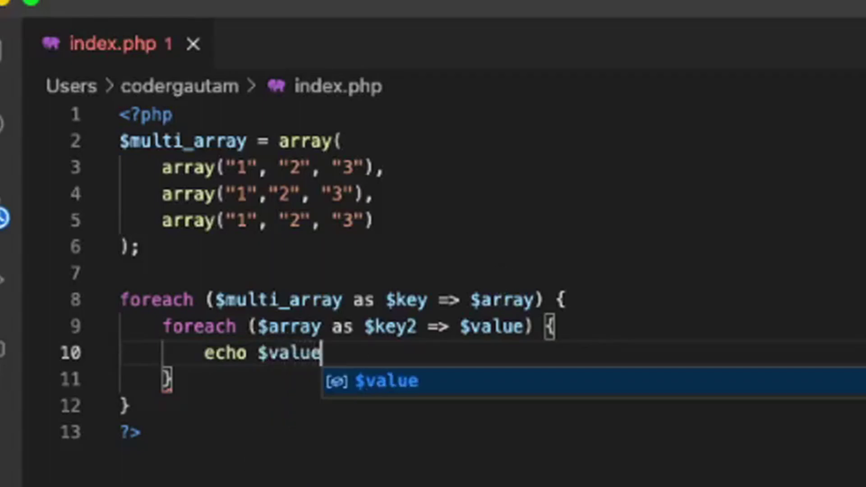
text(;)
key(Left)
text(. )
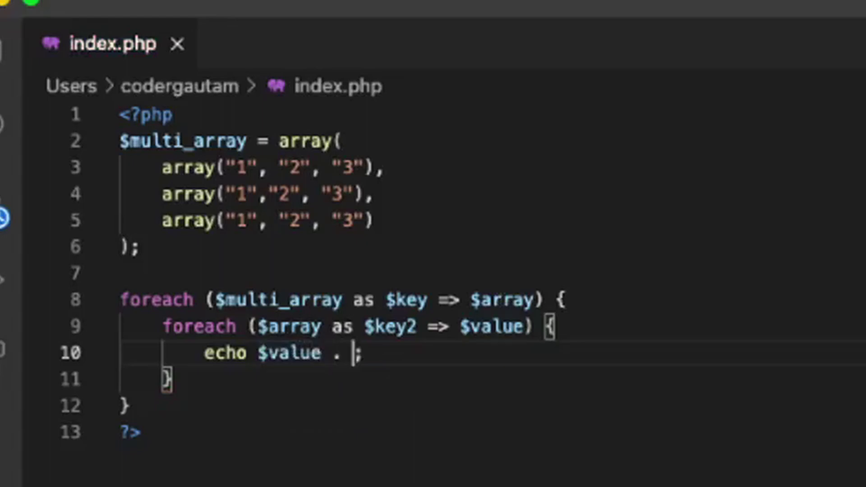
text("<br>)
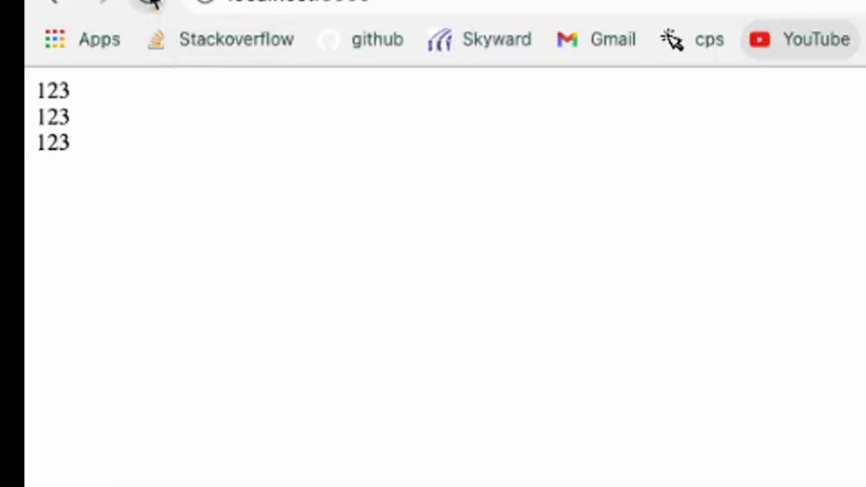
- Reload localhost:8000 and select the nine printed values 1, 2, 3
click(148, 5)
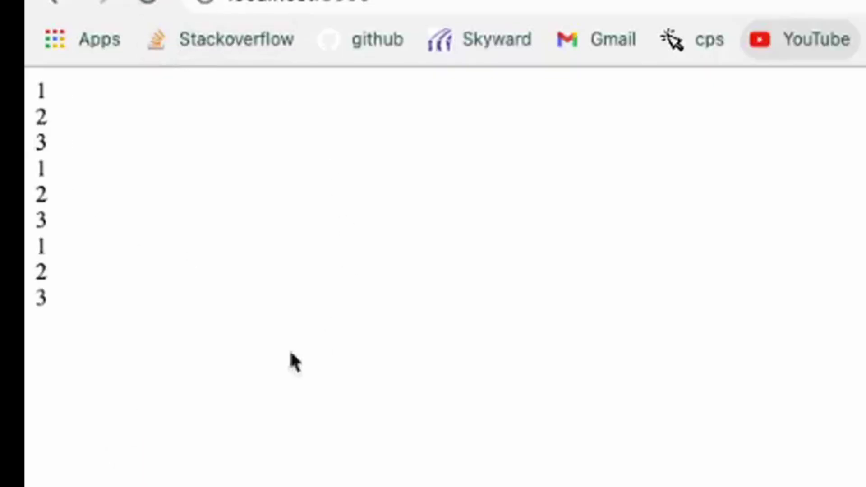
mouse_move(170, 304)
mouse_down()
mouse_move(39, 86)
mouse_move(52, 70)
mouse_up()
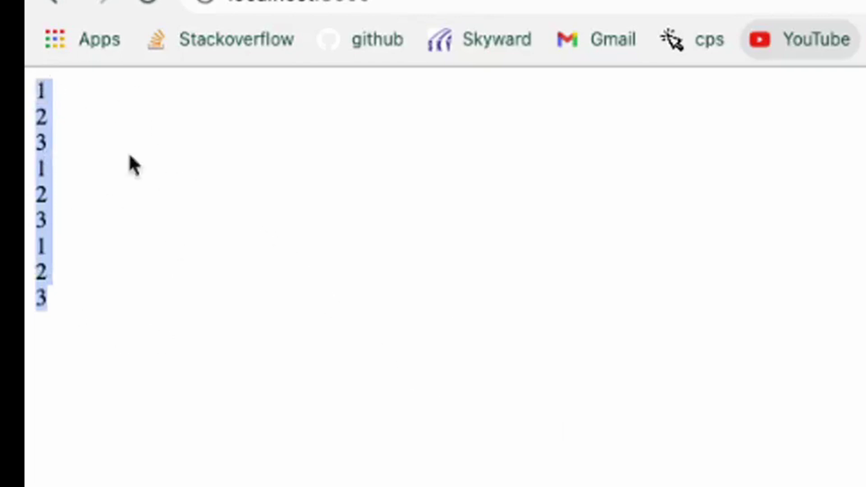
mouse_move(38, 92)
mouse_down()
mouse_move(70, 288)
mouse_move(48, 112)
mouse_move(37, 89)
mouse_up()
click(71, 291)
click(64, 150)
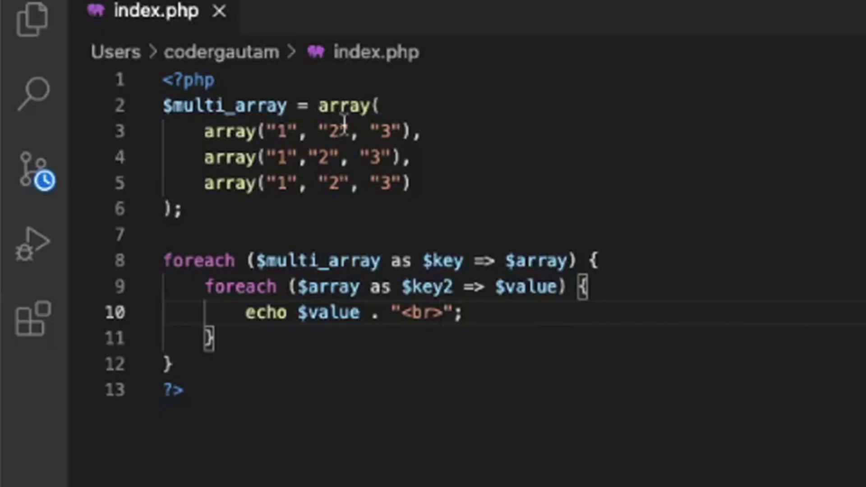
- Remove . "<br>" from the inner echo, leaving echo $value;
click(274, 128)
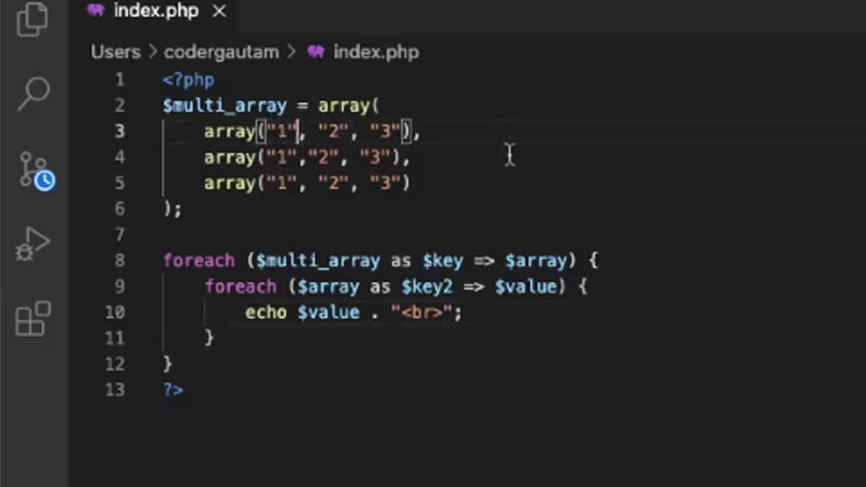
key(Right)
key(Right)
key(Right)
click(488, 309)
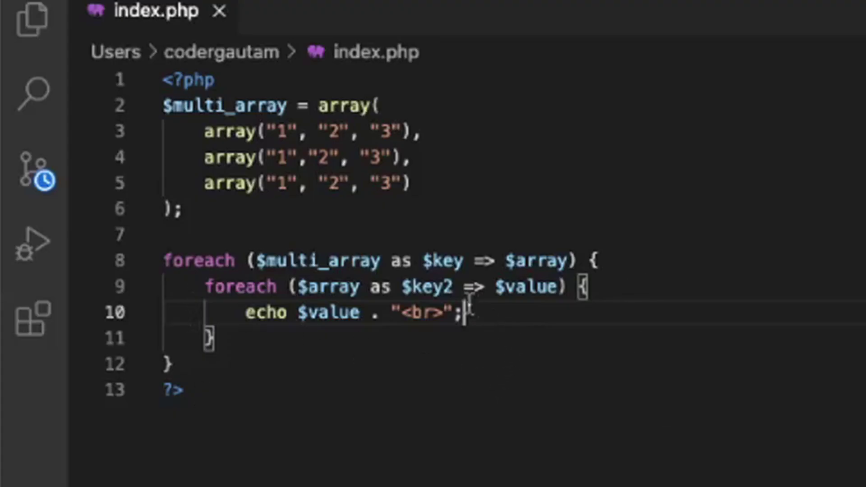
drag(454, 312, 382, 312)
key(BackSpace)
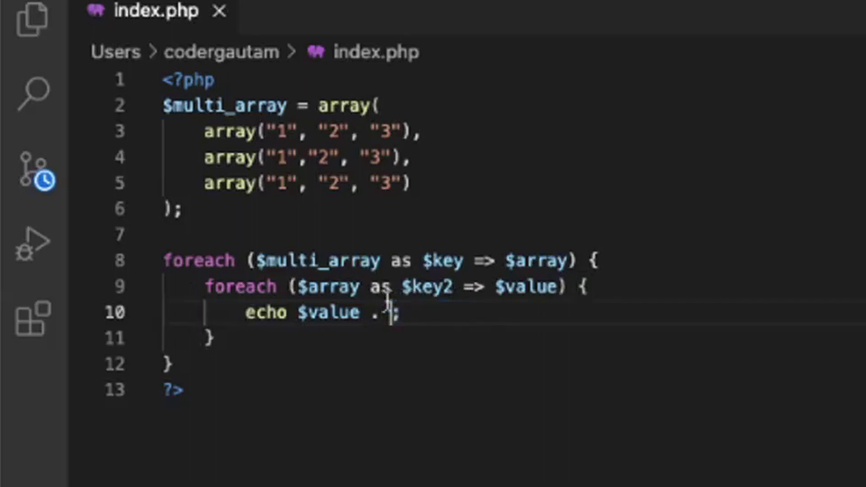
key(BackSpace)
key(BackSpace)
- Add echo "<br>"; after the inner loop's closing brace
key(Down)
key(Return)
text(e)
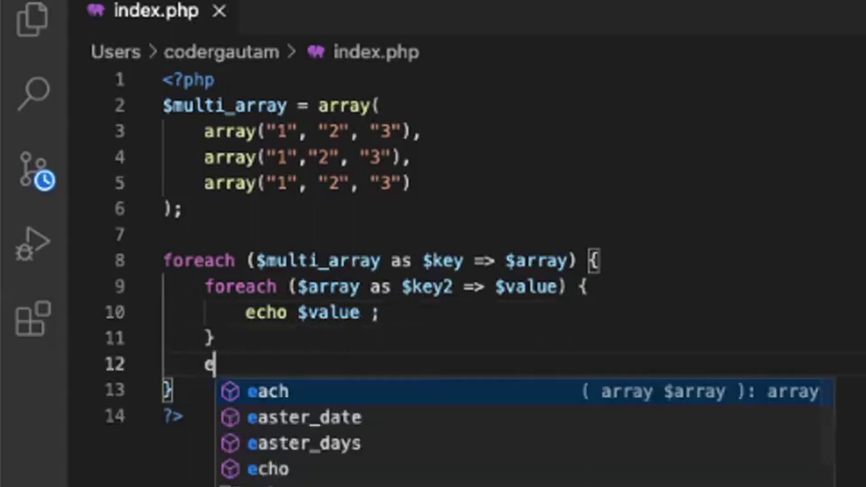
text(cho ""<br>")
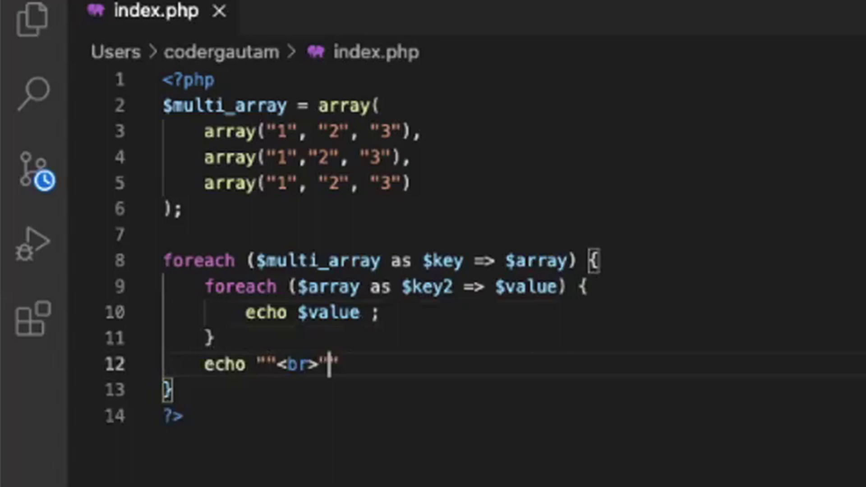
key(BackSpace)
key(BackSpace)
key(Left)
key(Left)
key(Left)
key(Left)
key(BackSpace)
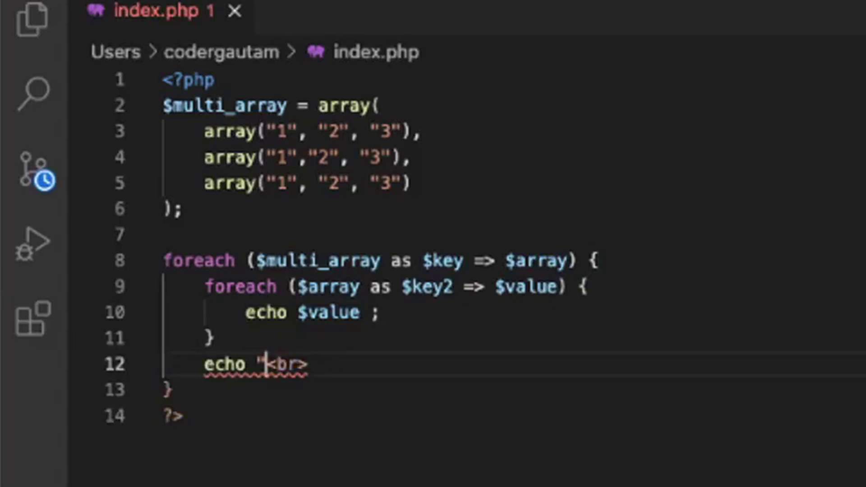
key(Right)
key(Right)
key(Right)
text(";)
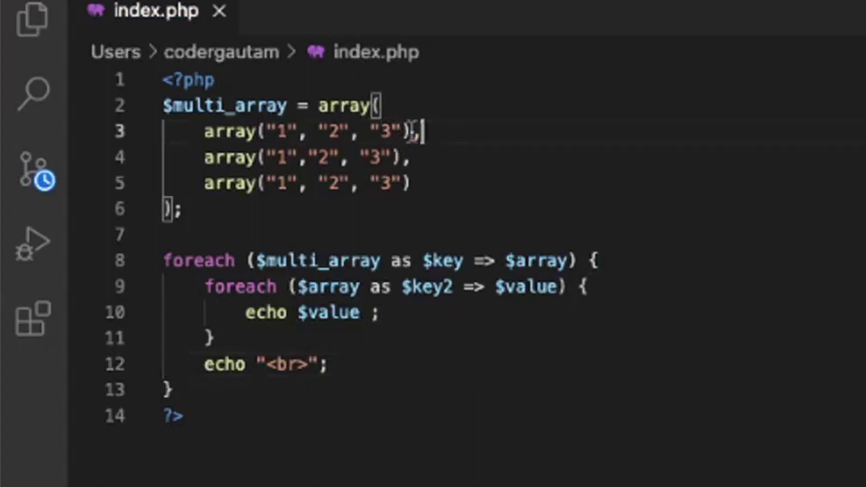
drag(421, 130, 235, 106)
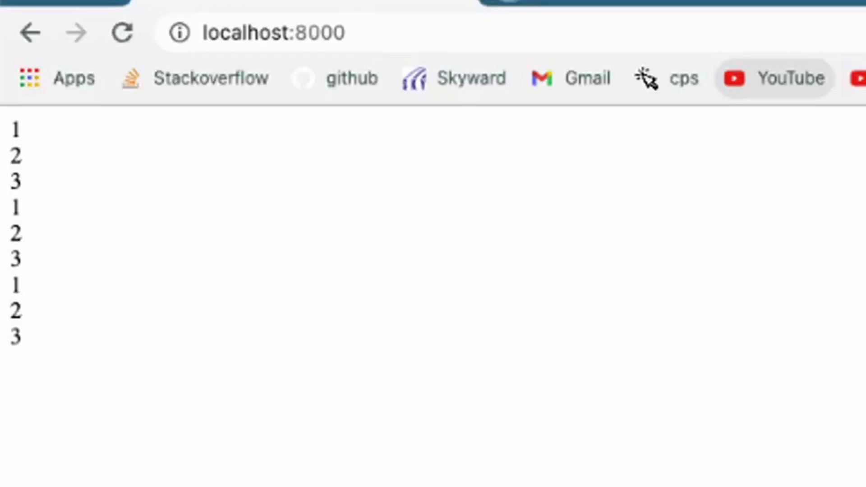
- Reload the page in Chrome and check it shows three rows of 123
click(121, 33)
drag(73, 201, 10, 131)
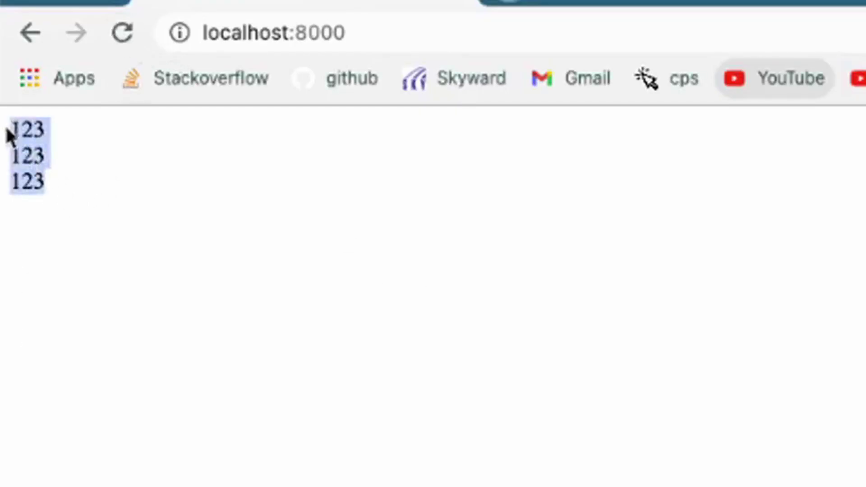
click(253, 356)
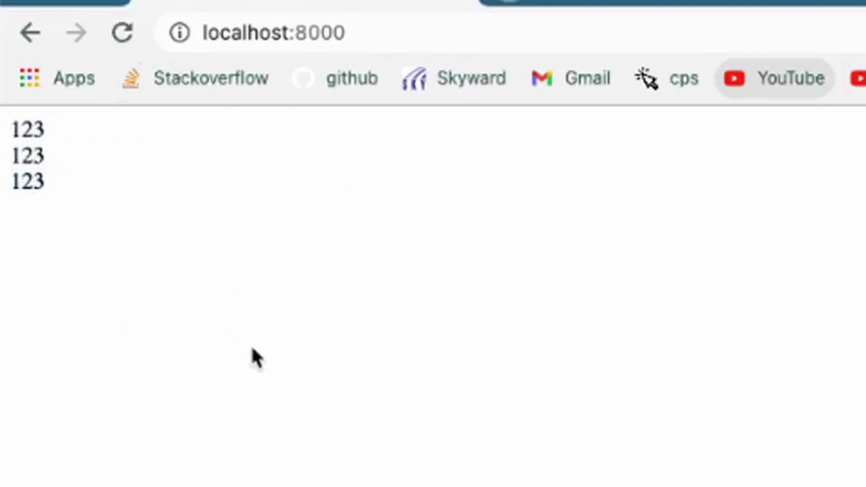
key(shift+Home)
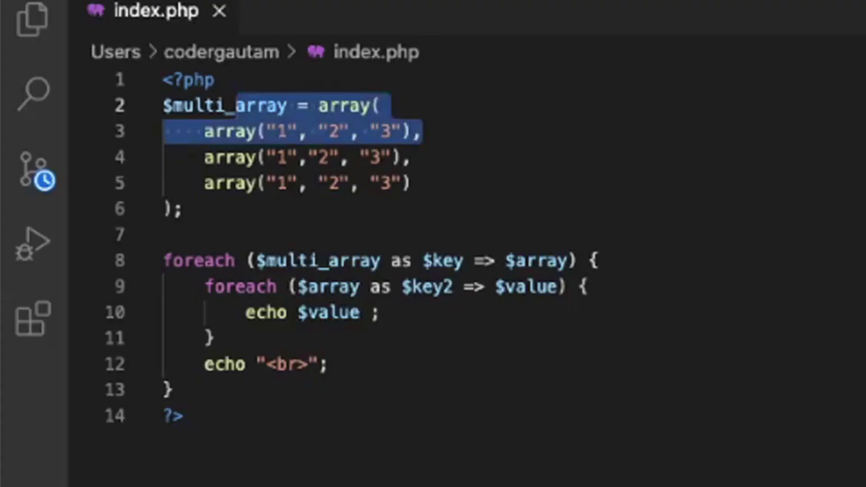
key(ctrl+End)
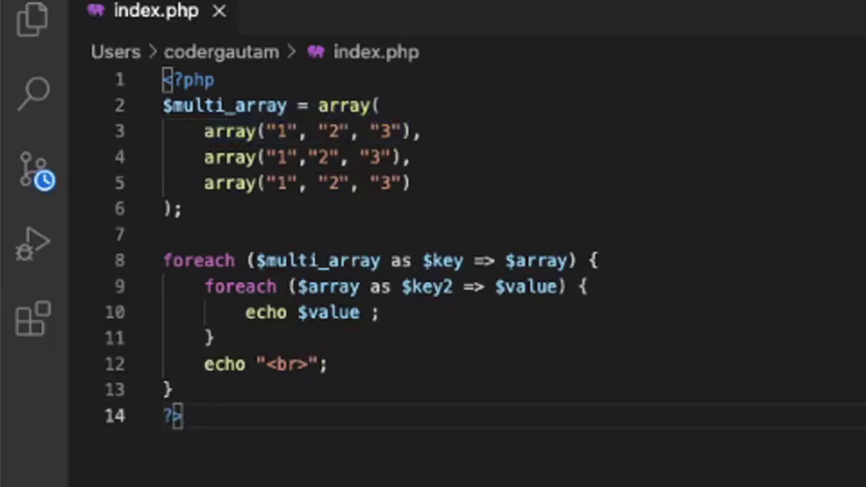